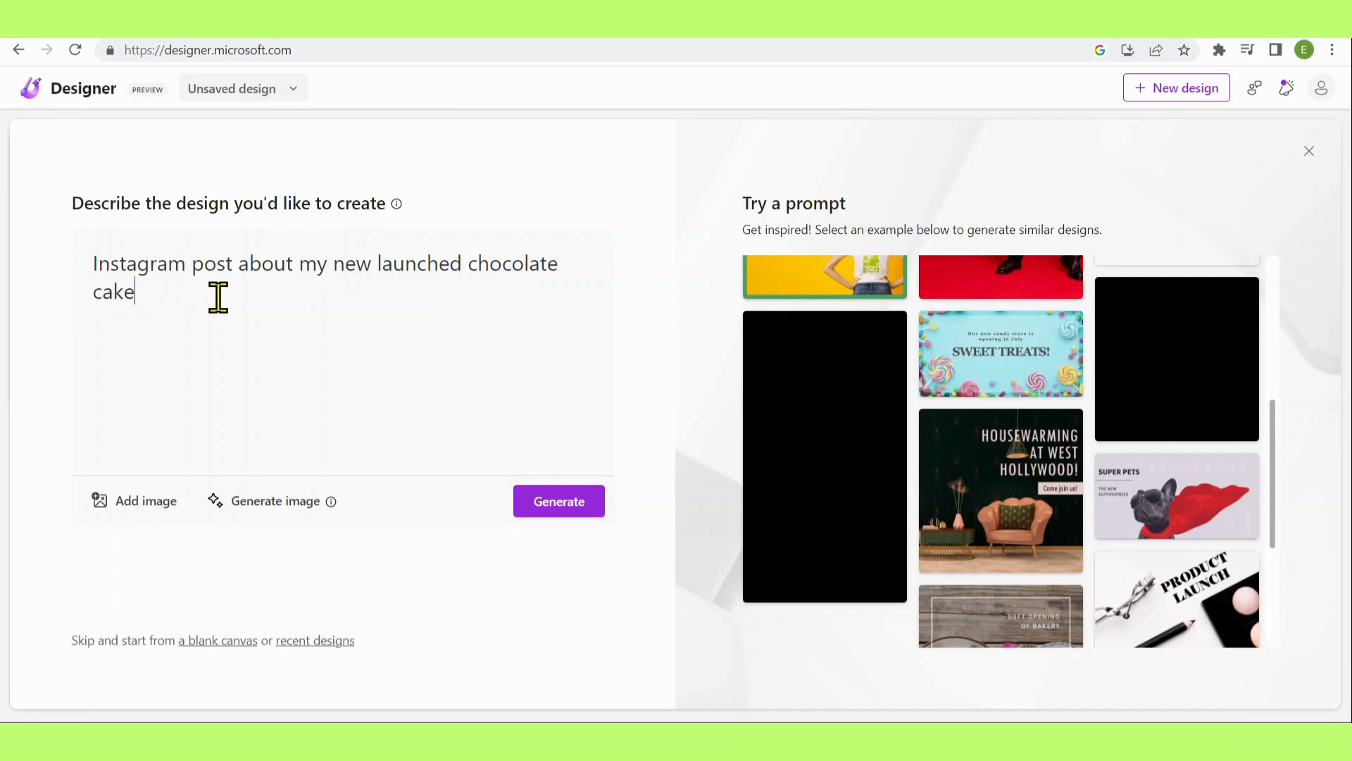
# Generate designs from the entered description of an Instagram post about the new chocolate cake and look through the suggestions.
pyautogui.click(571, 507)
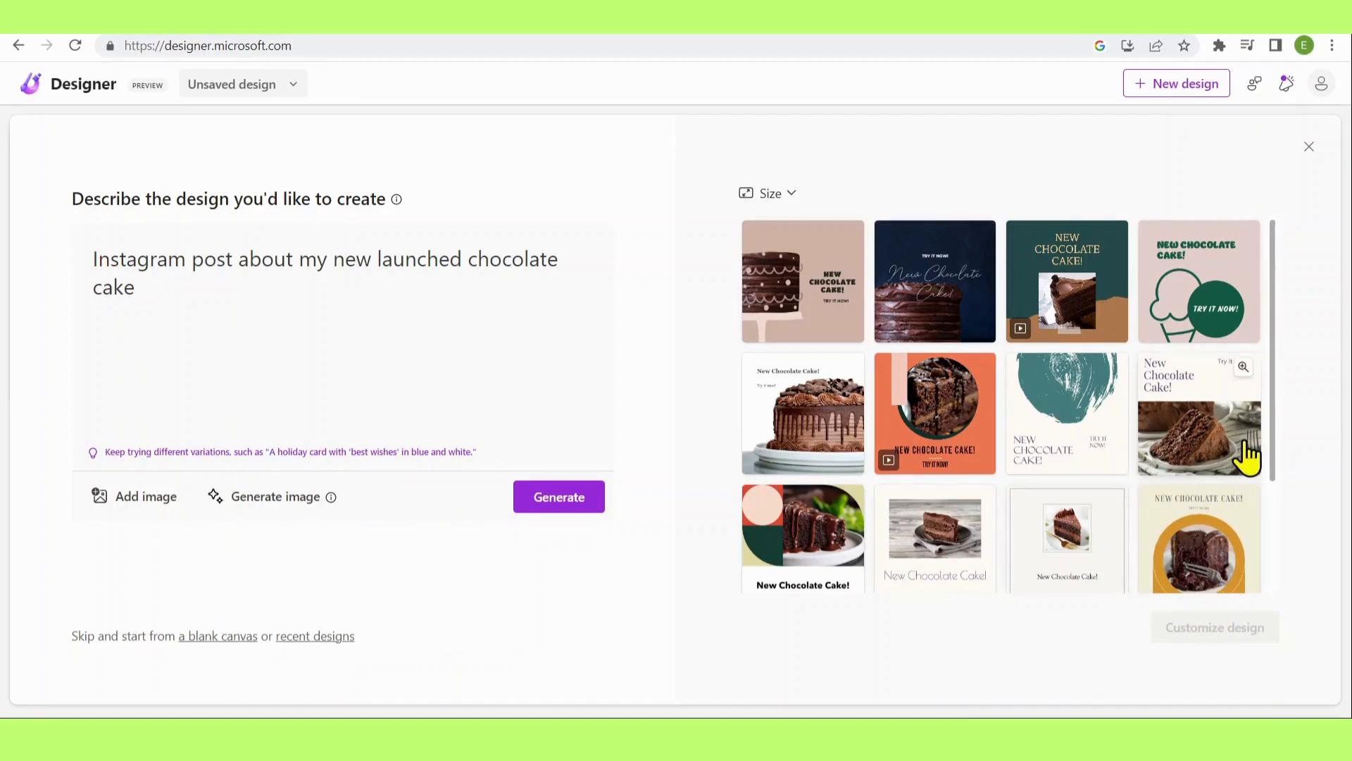
pyautogui.scroll(-3, 1243, 454)
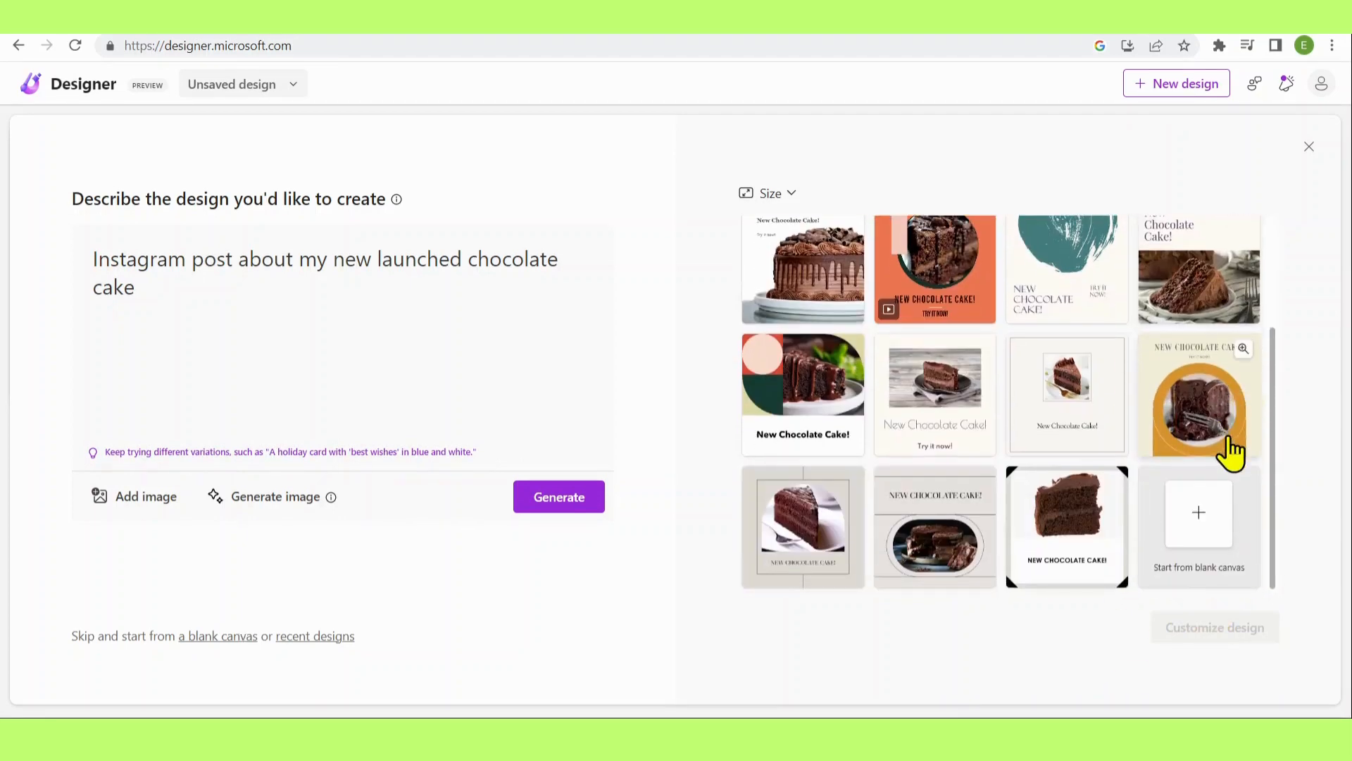
pyautogui.scroll(2, 1231, 453)
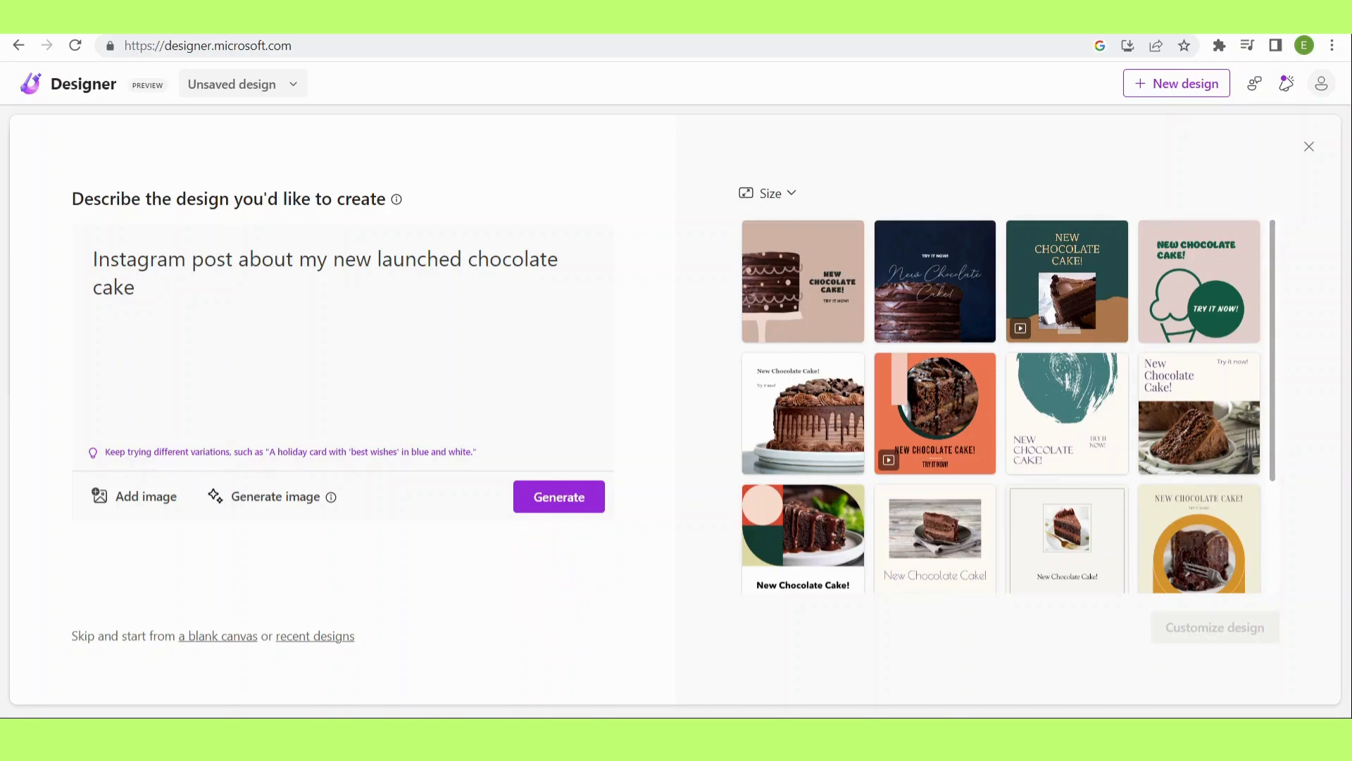
pyautogui.scroll(-1, 1001, 409)
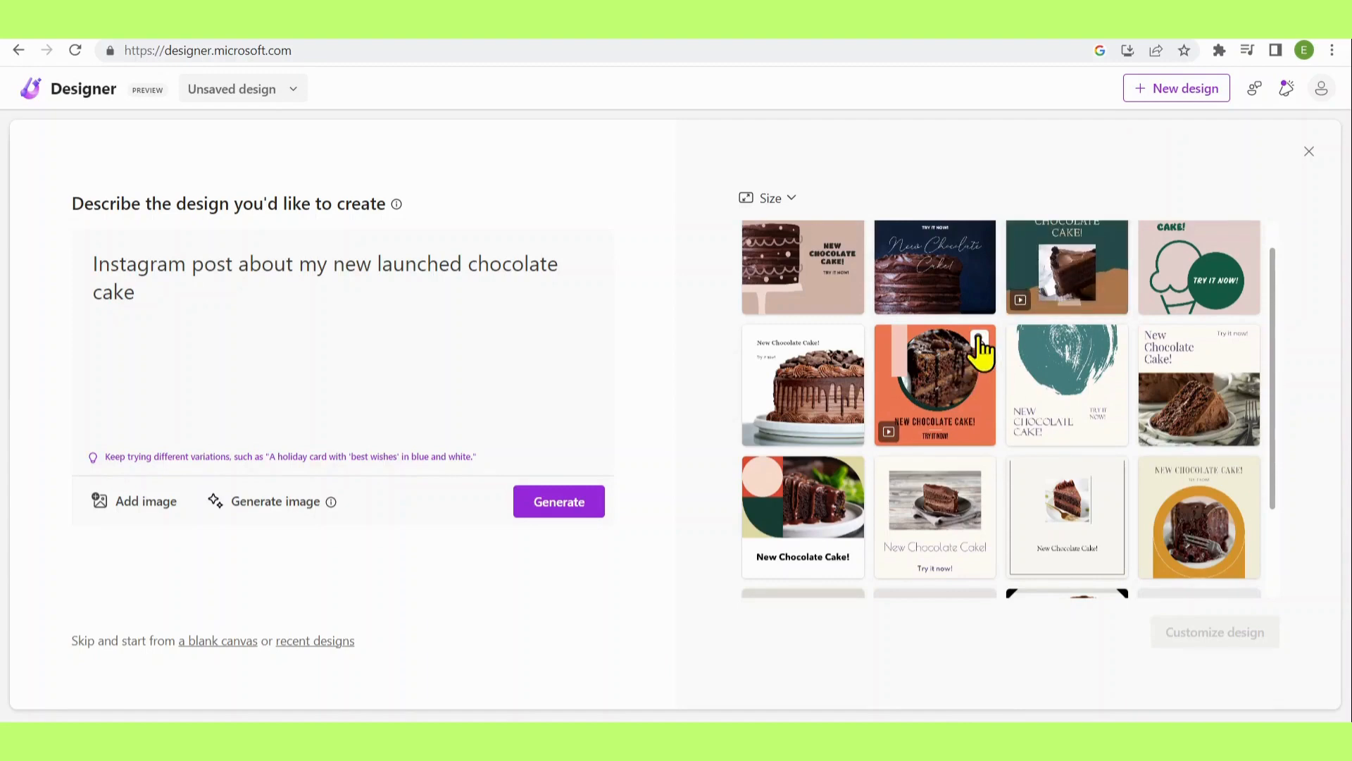
# Preview the orange chocolate cake design enlarged, then check the available design sizes.
pyautogui.click(979, 340)
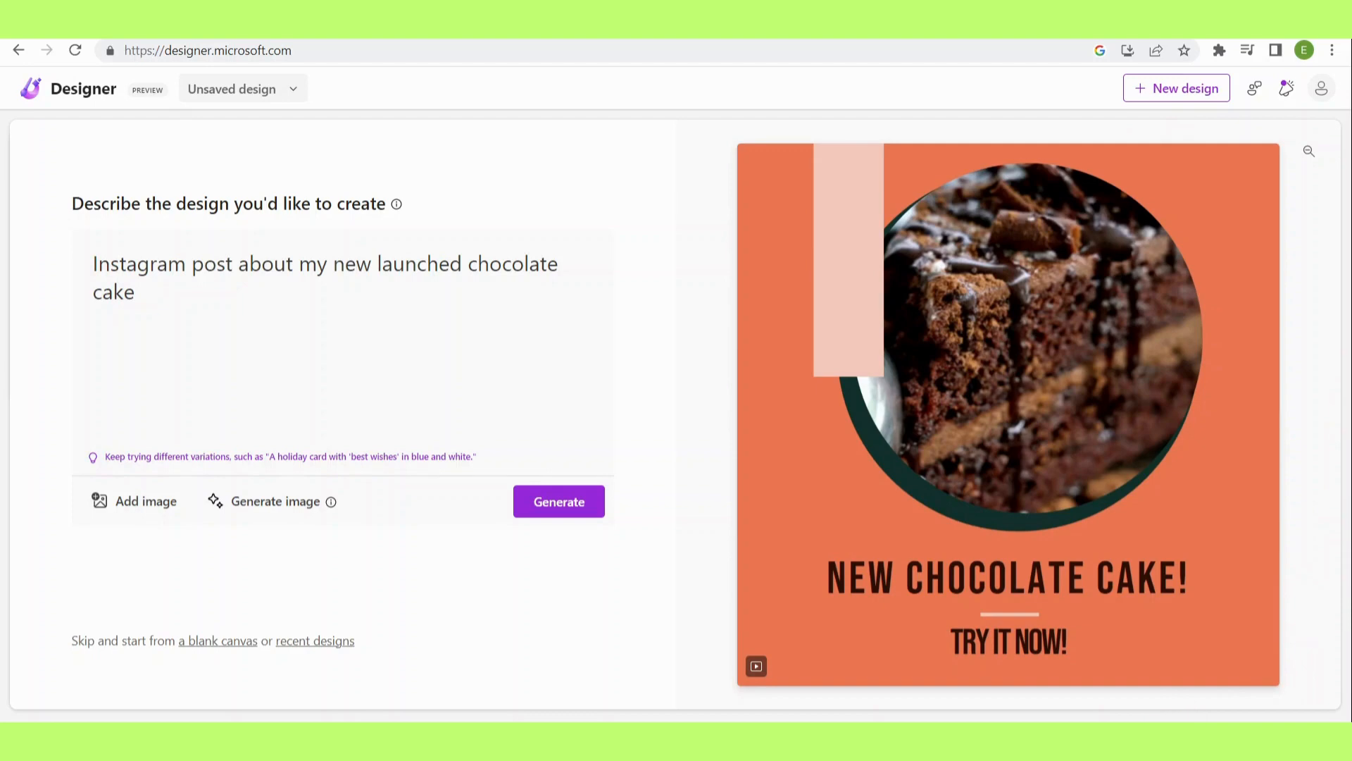
pyautogui.click(1130, 187)
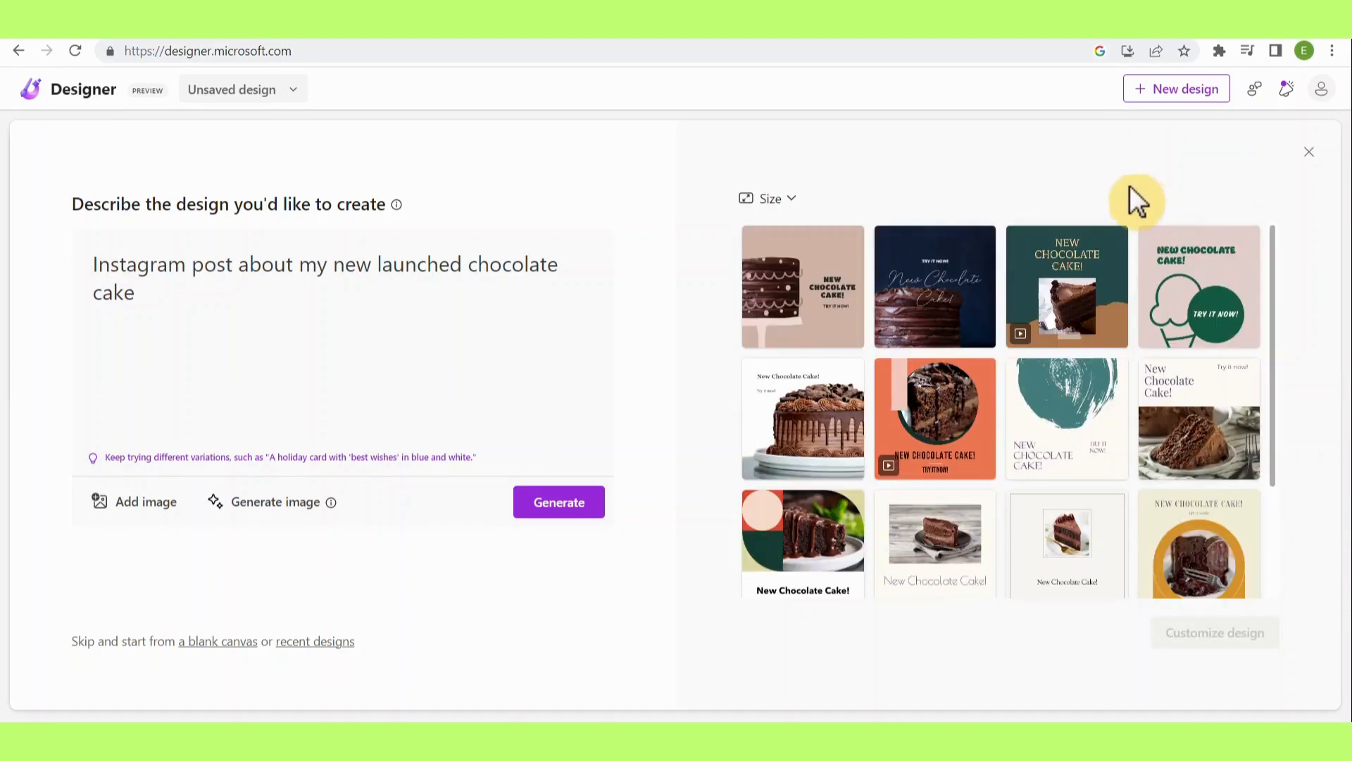
pyautogui.click(790, 205)
pyautogui.click(811, 327)
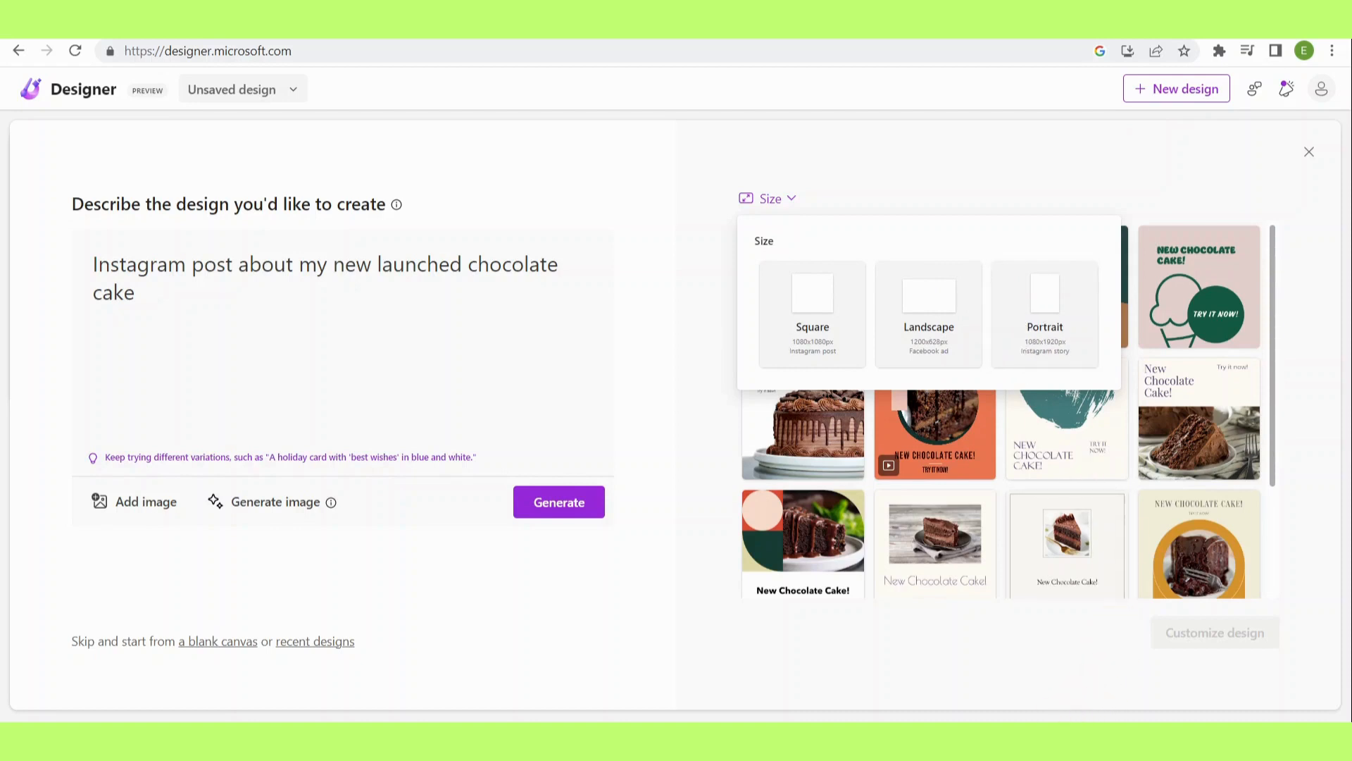
pyautogui.click(1280, 677)
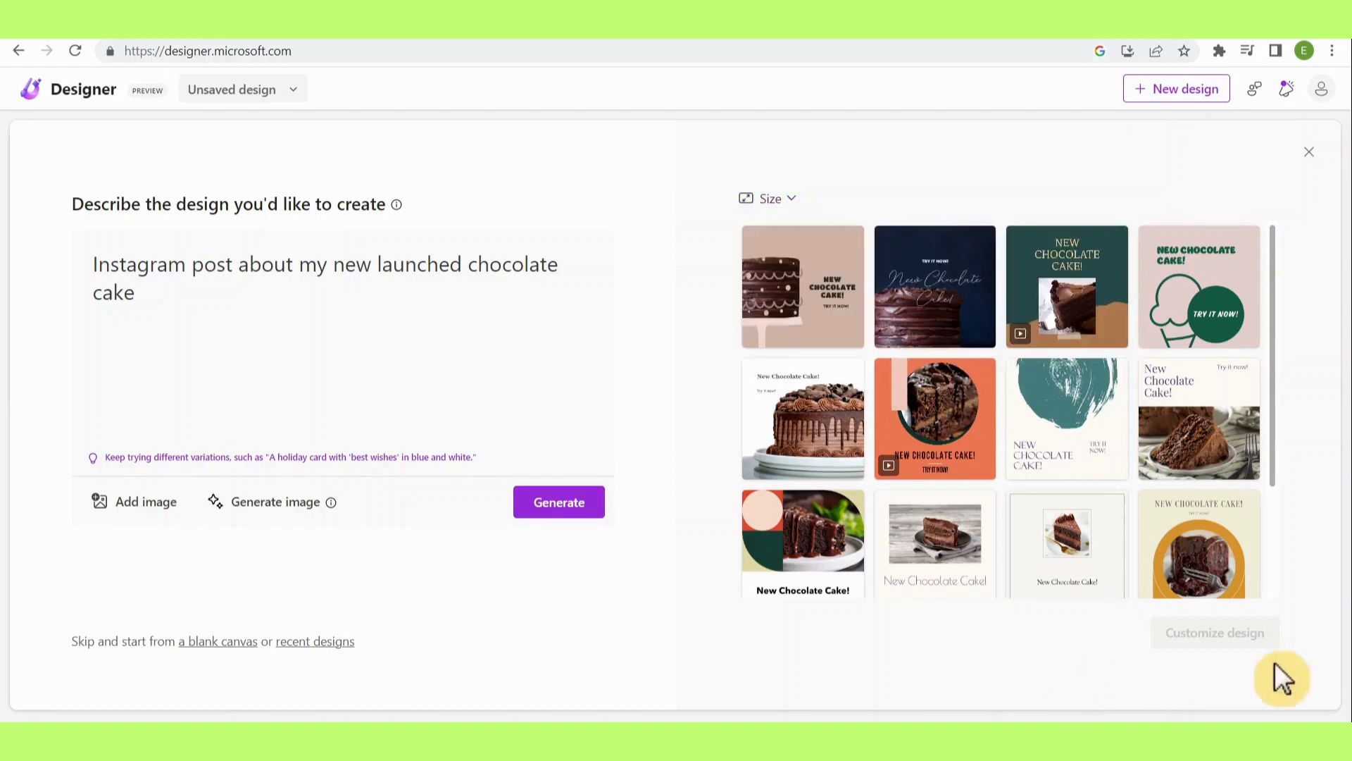
# Open the cream design with the cake slice photo and serif heading for customizing, and look through its suggested ideas.
pyautogui.click(1213, 440)
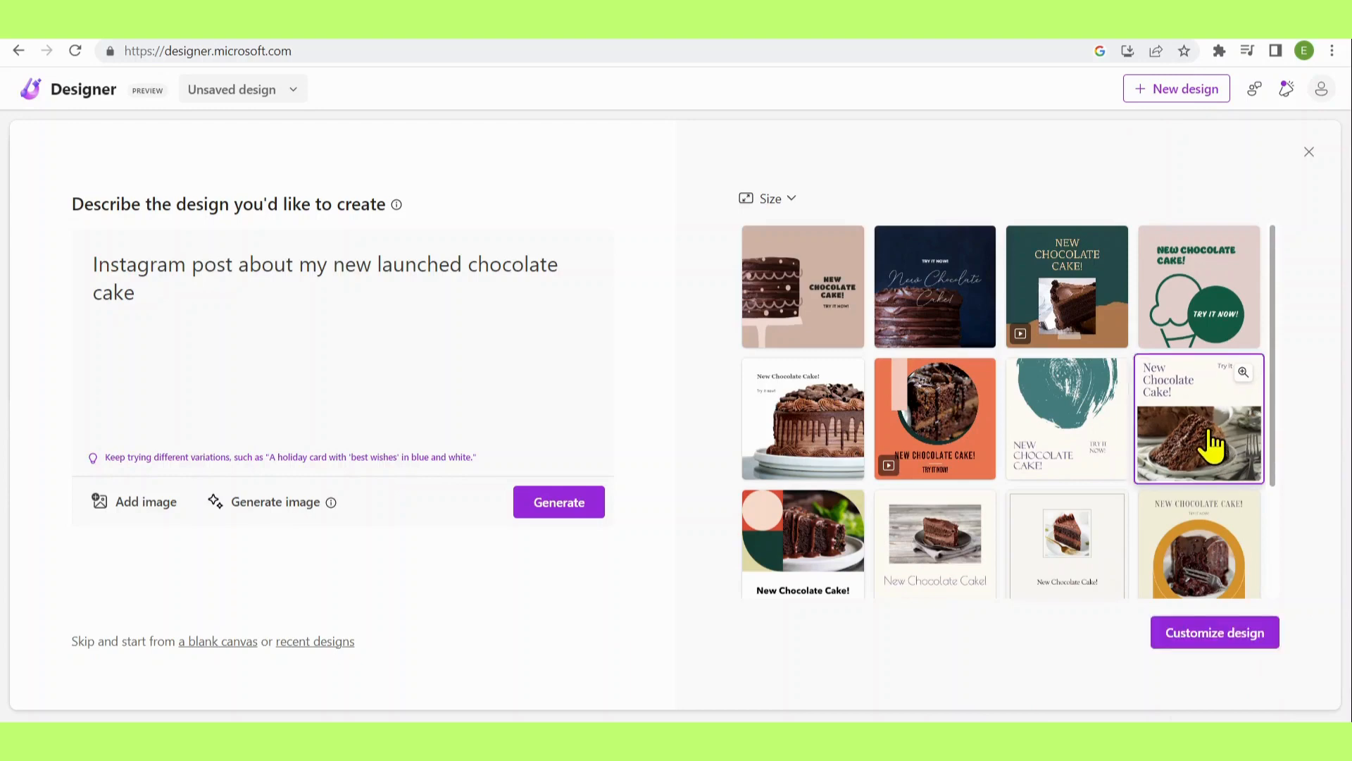
pyautogui.click(1241, 636)
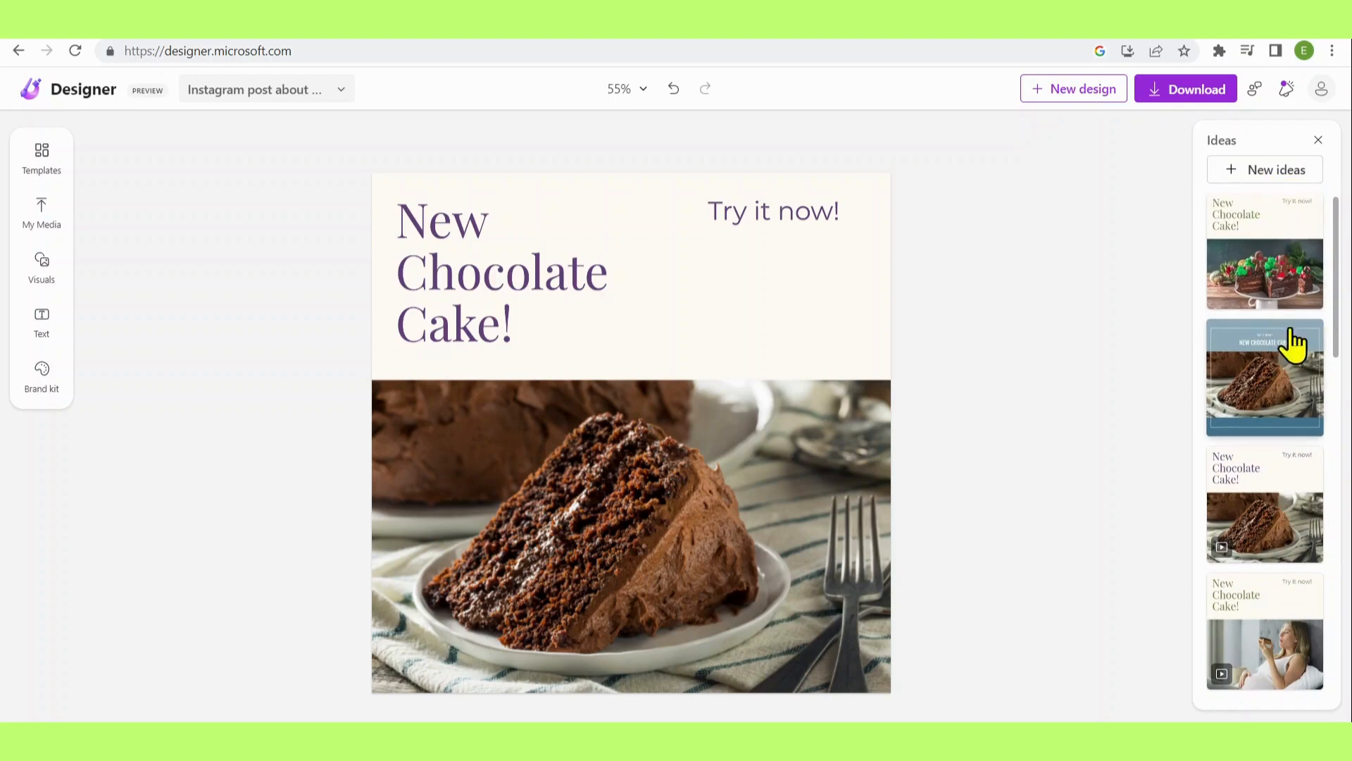
pyautogui.scroll(-4, 1289, 392)
pyautogui.scroll(-10, 1286, 395)
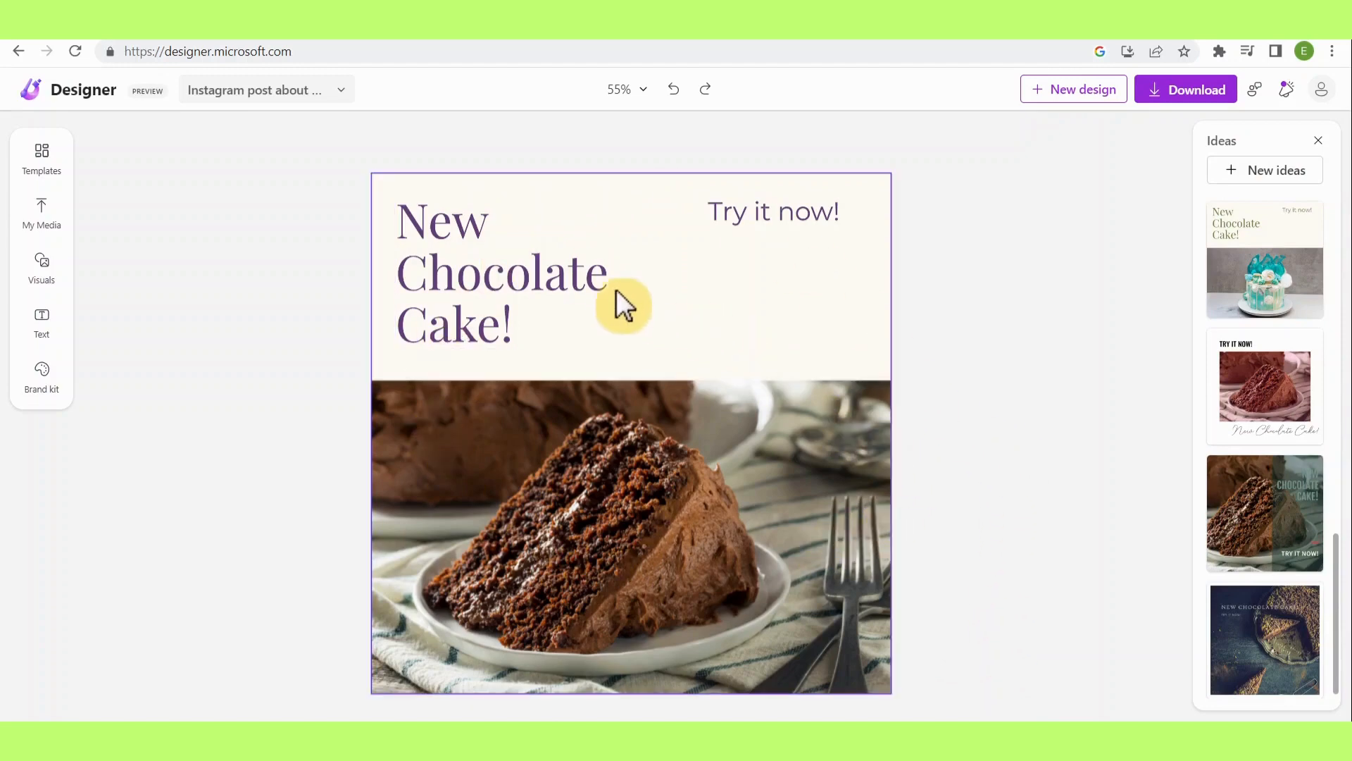
# Examine the suggested fonts for the "New Chocolate Cake!" heading.
pyautogui.click(549, 275)
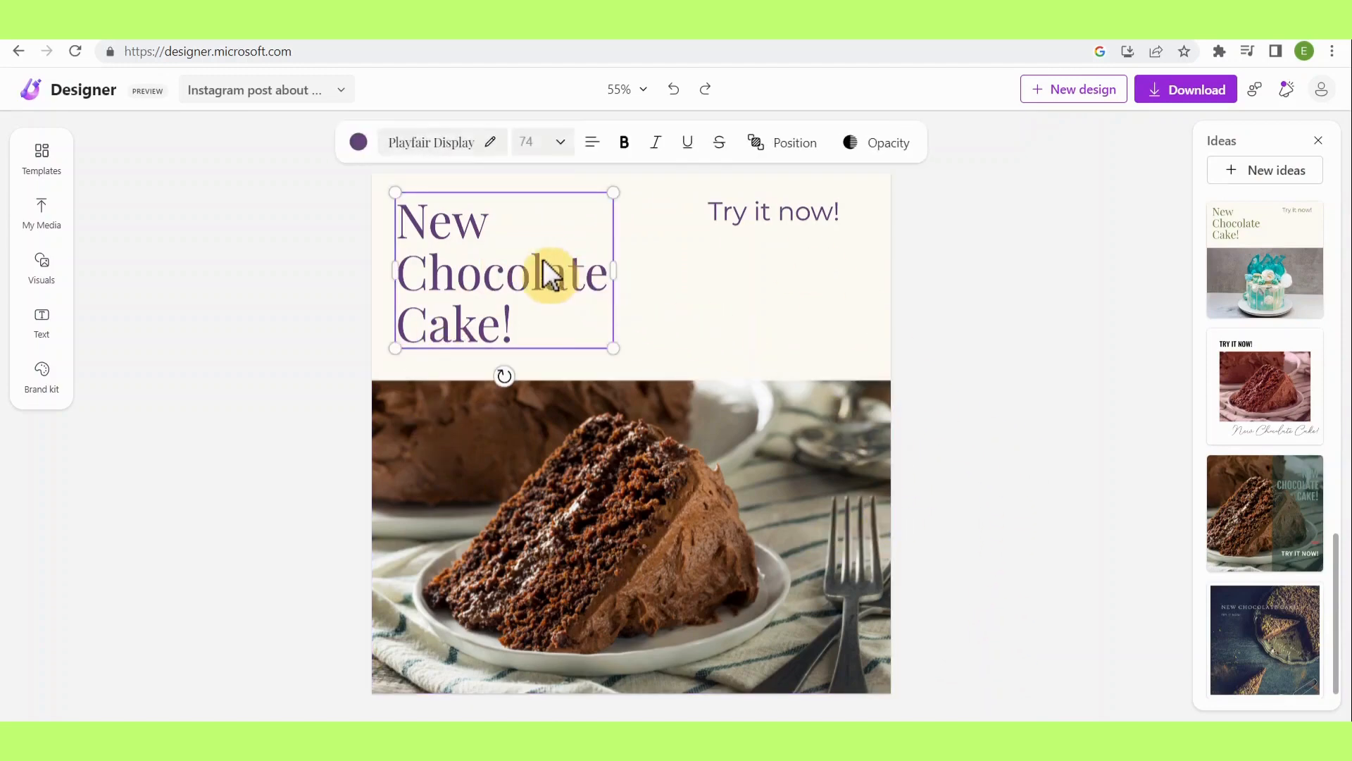
pyautogui.click(448, 151)
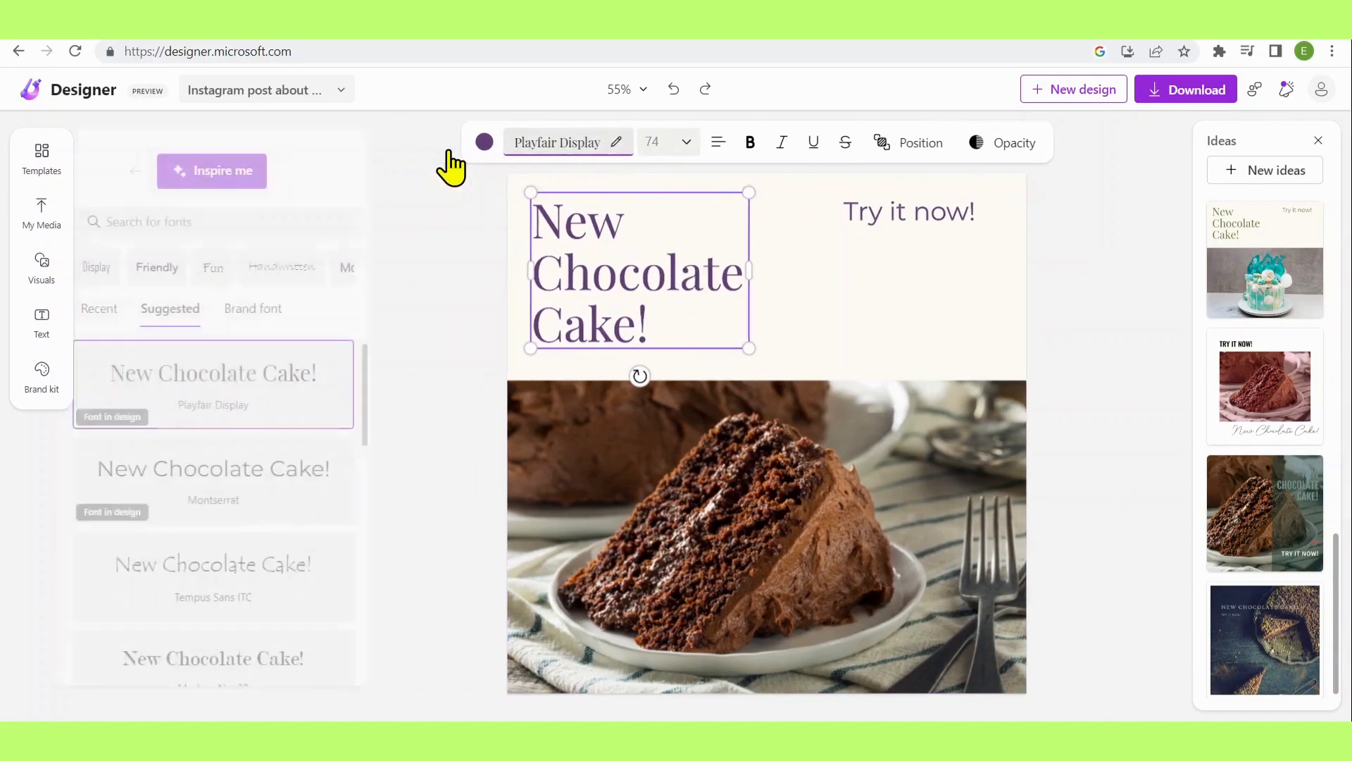
pyautogui.scroll(-10, 294, 451)
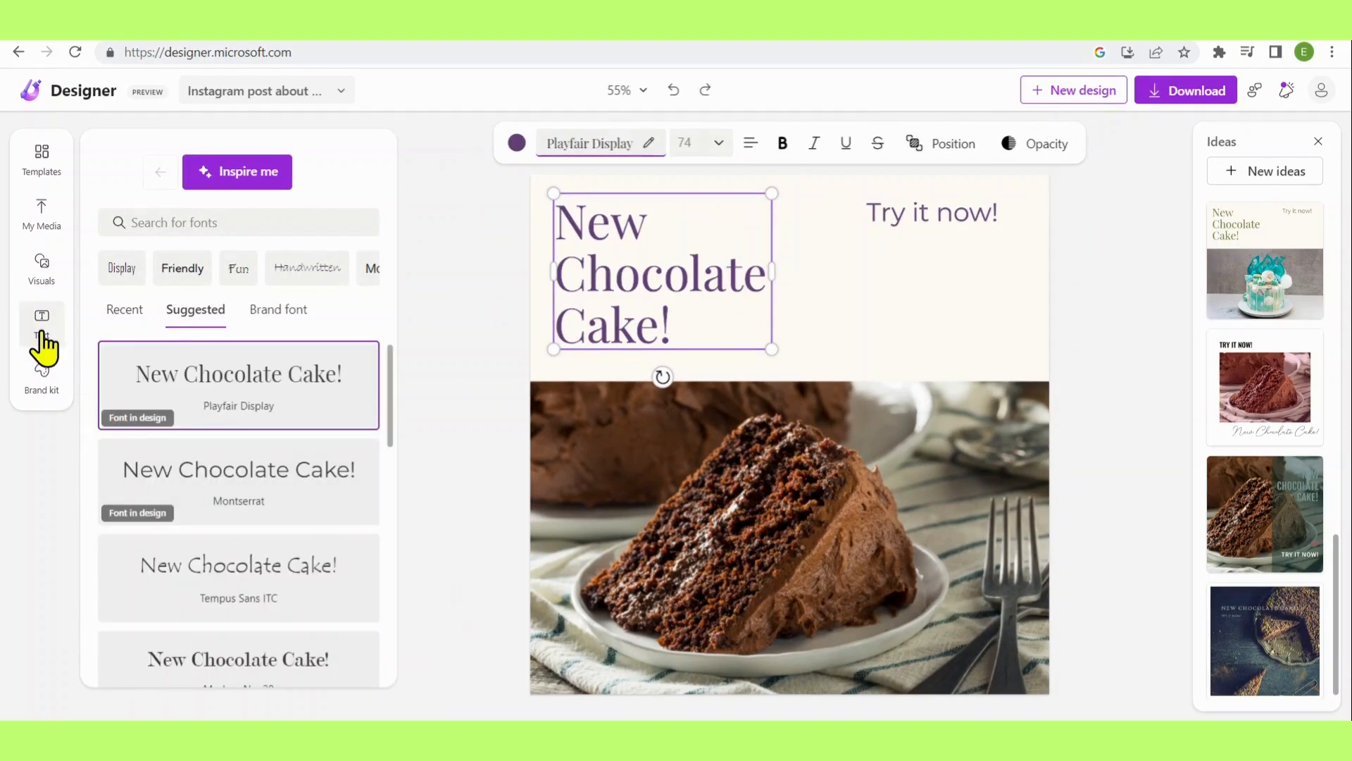
# Browse the ready-made text styles that can be added to the design.
pyautogui.click(41, 331)
pyautogui.scroll(-3, 200, 499)
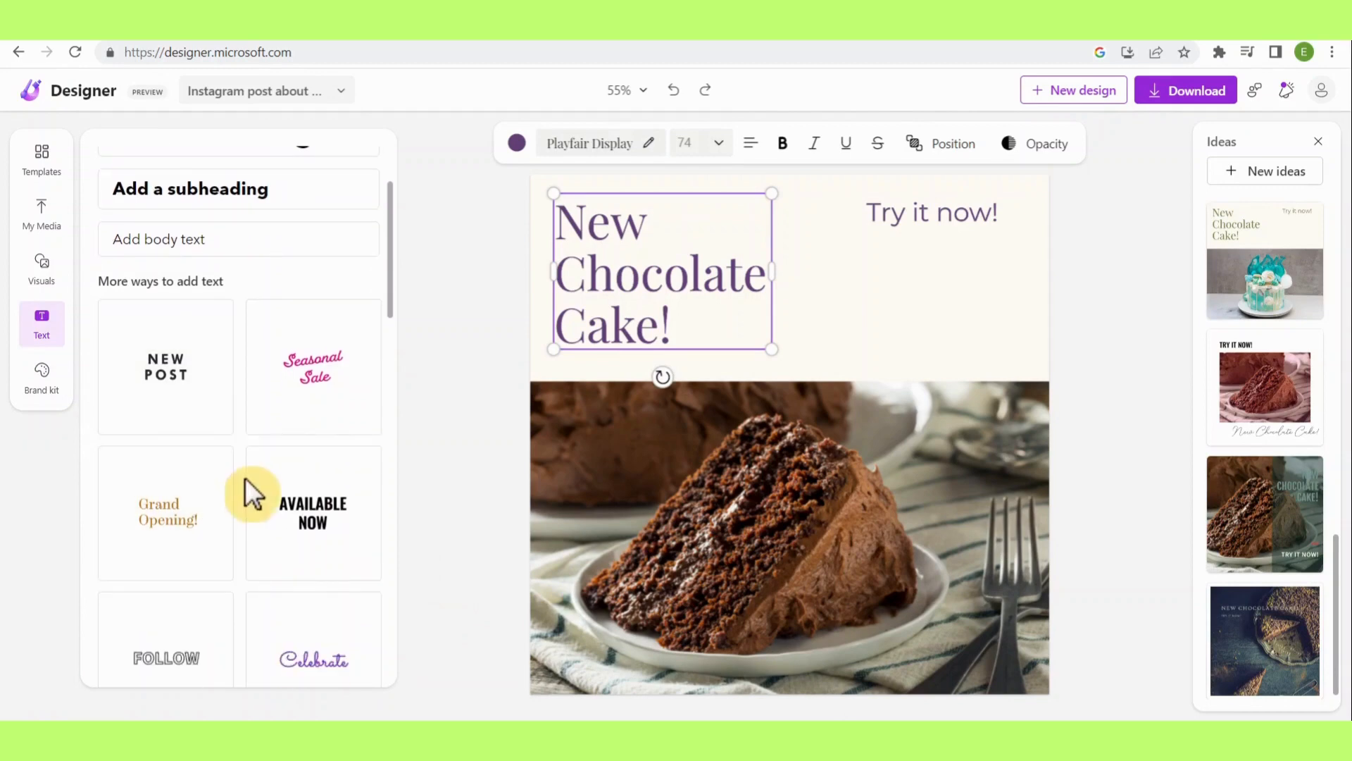
pyautogui.scroll(-3, 281, 486)
pyautogui.scroll(-5, 323, 474)
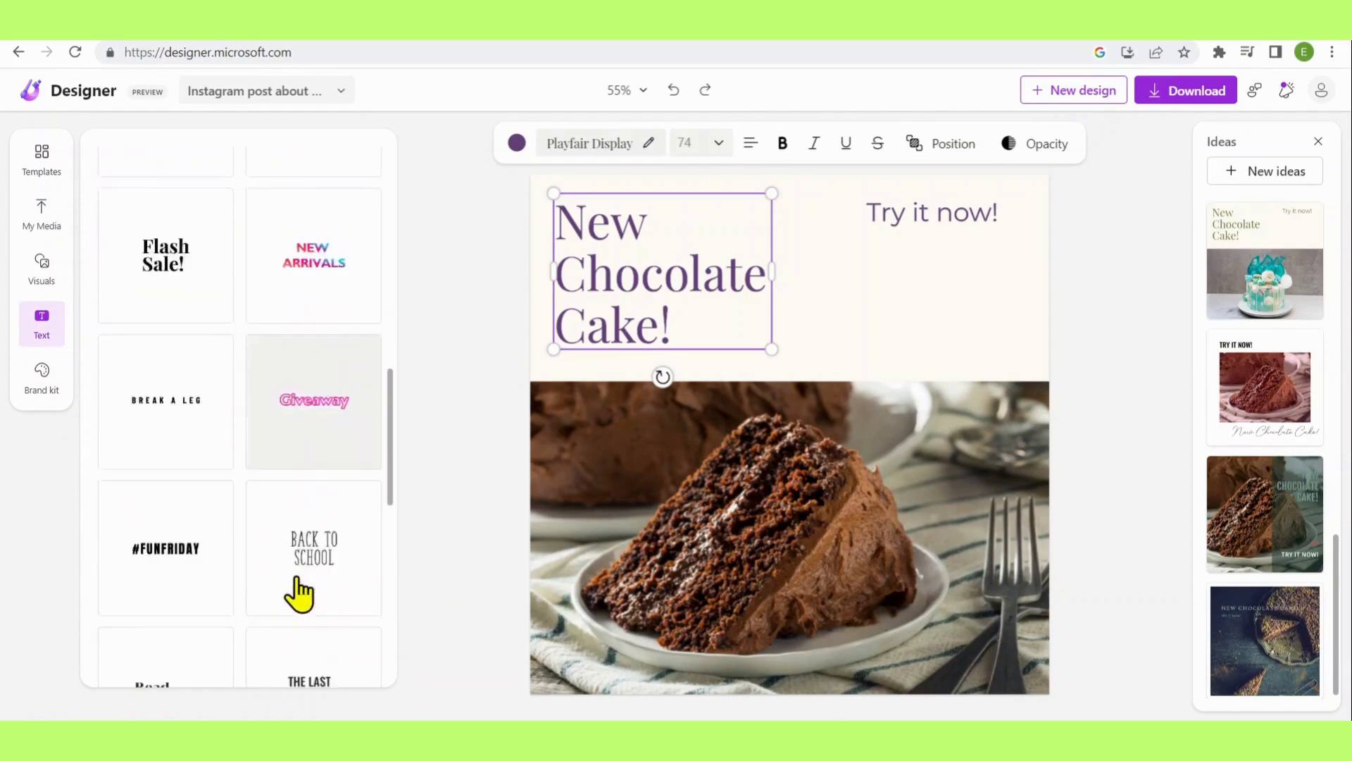
pyautogui.scroll(-3, 302, 595)
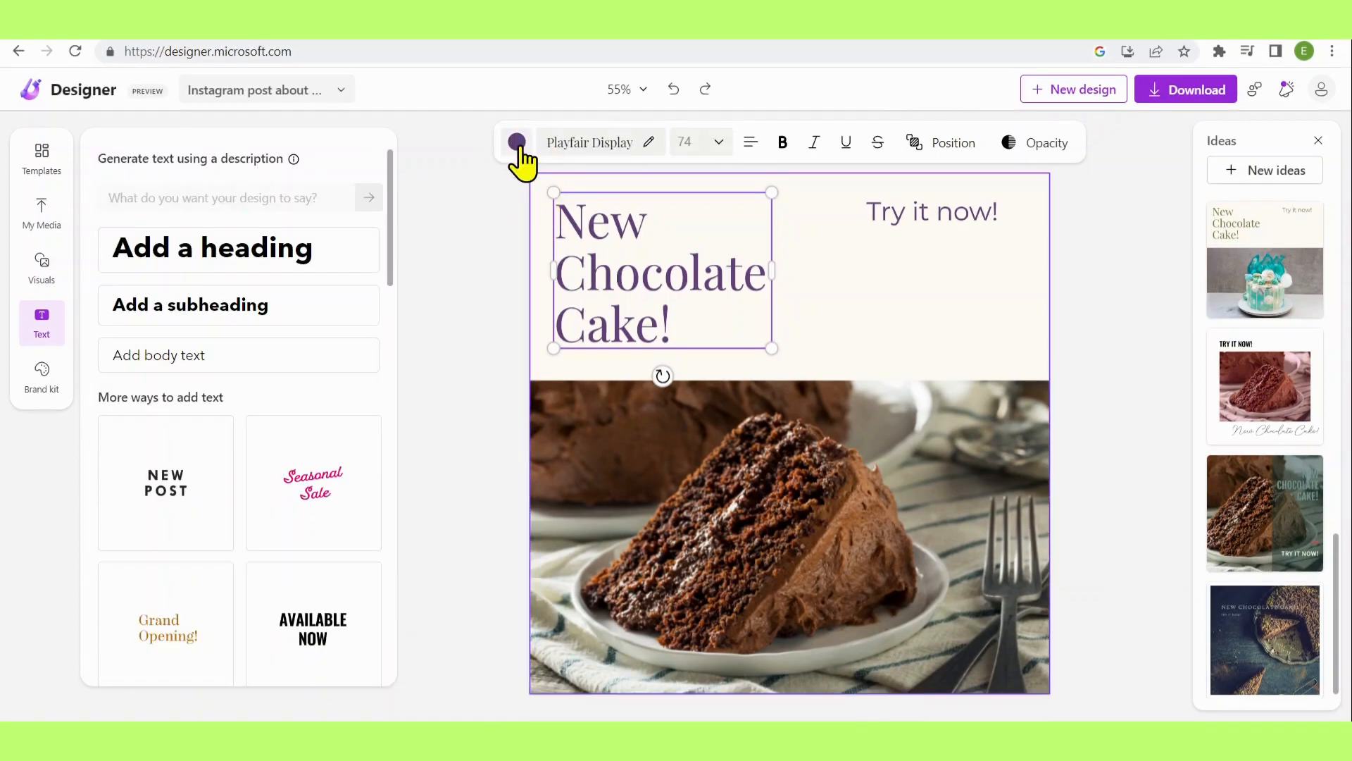
# Examine the color choices for the heading and the available brand kits.
pyautogui.click(517, 142)
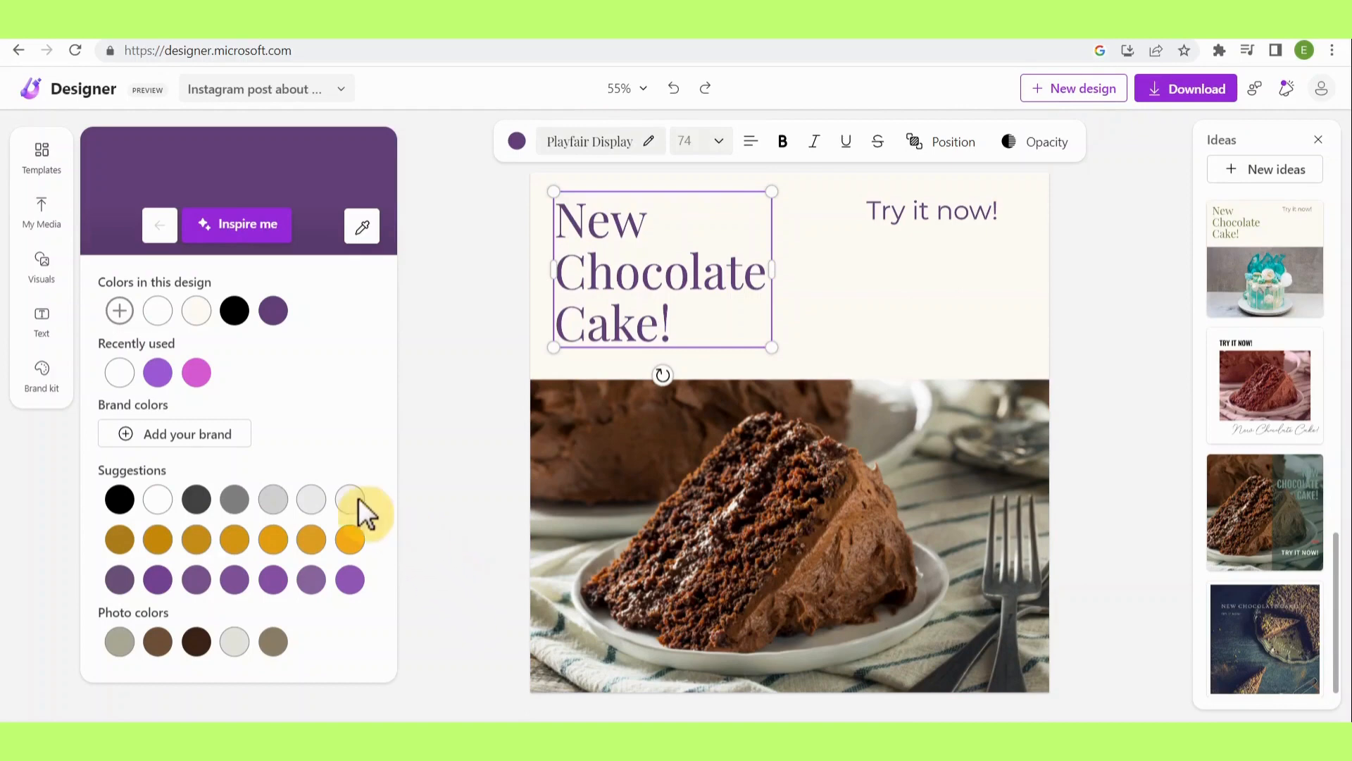
pyautogui.click(39, 384)
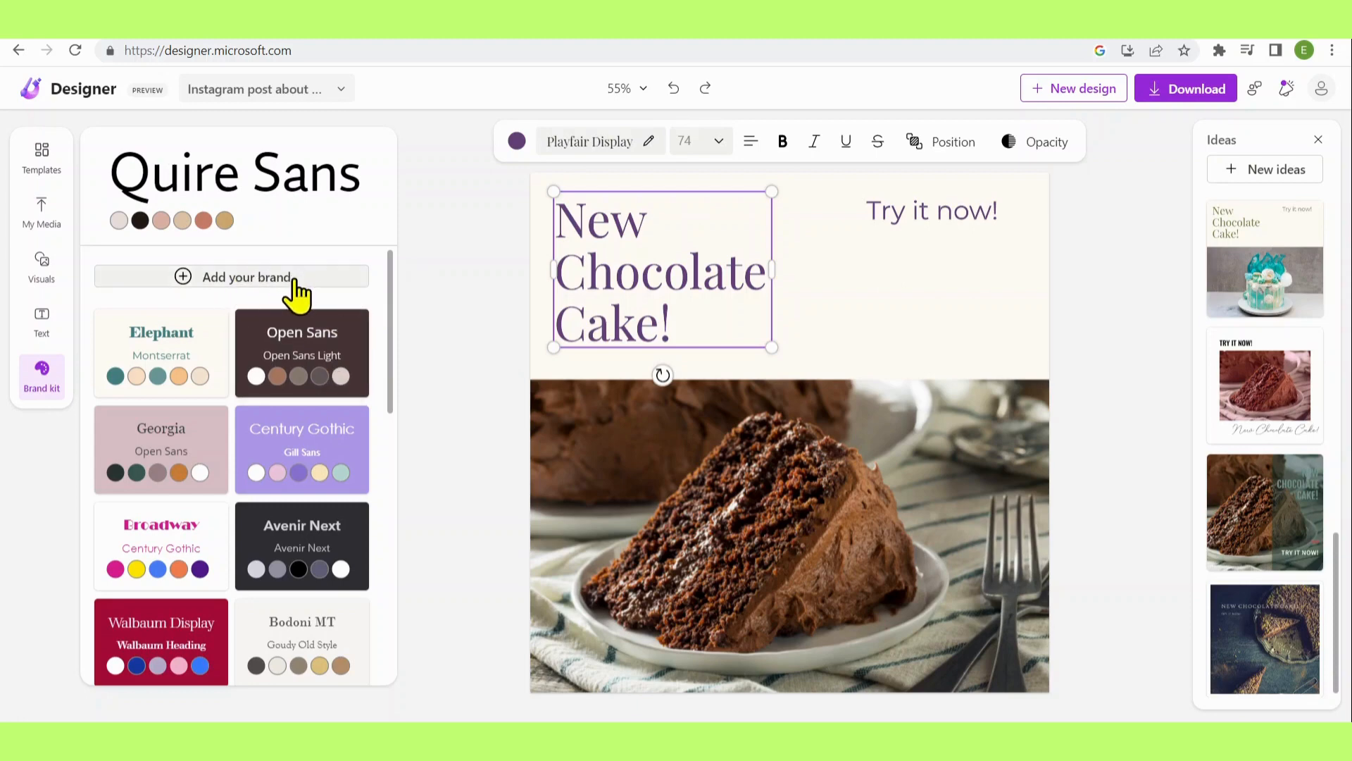
pyautogui.click(506, 595)
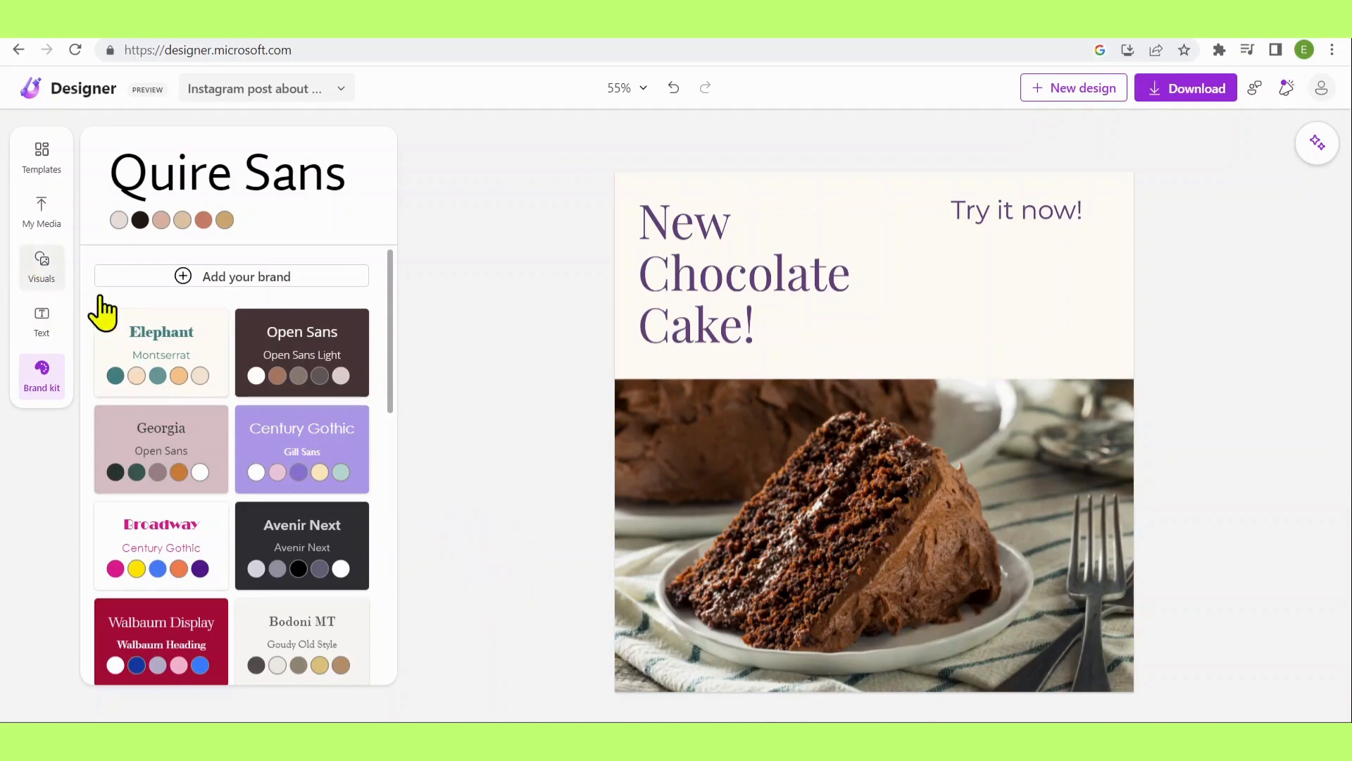
# Add the purple script "Celebrate" text style below "Try it now!" and change its wording to "Yummy".
pyautogui.click(42, 323)
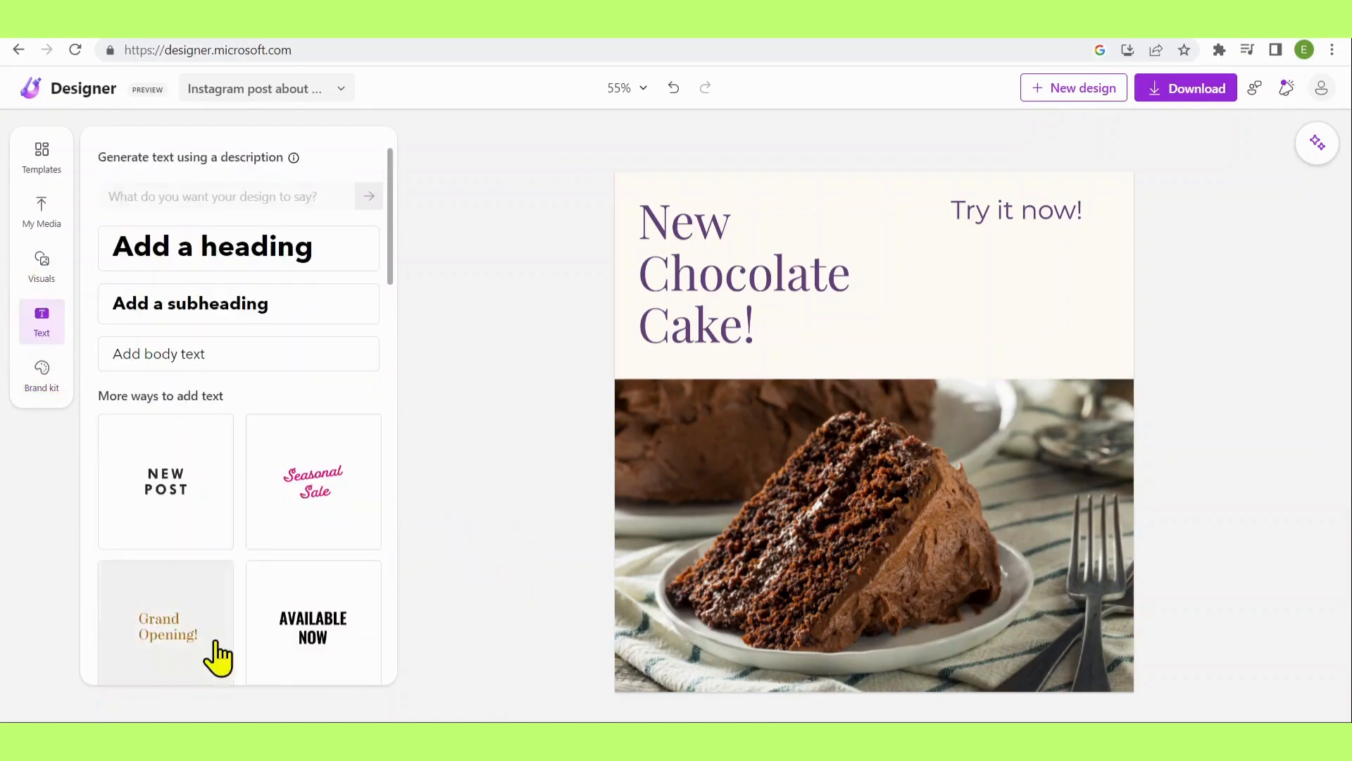
pyautogui.scroll(-5, 341, 649)
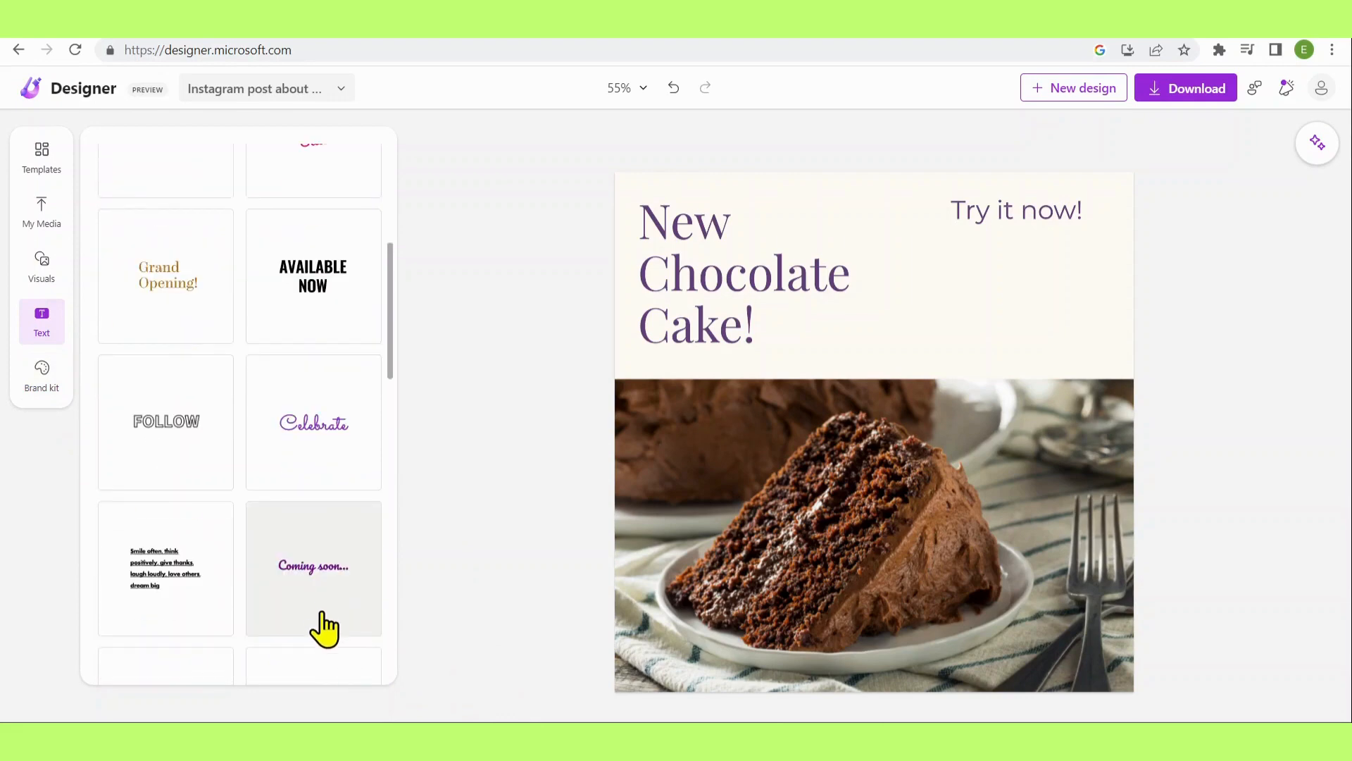
pyautogui.click(322, 437)
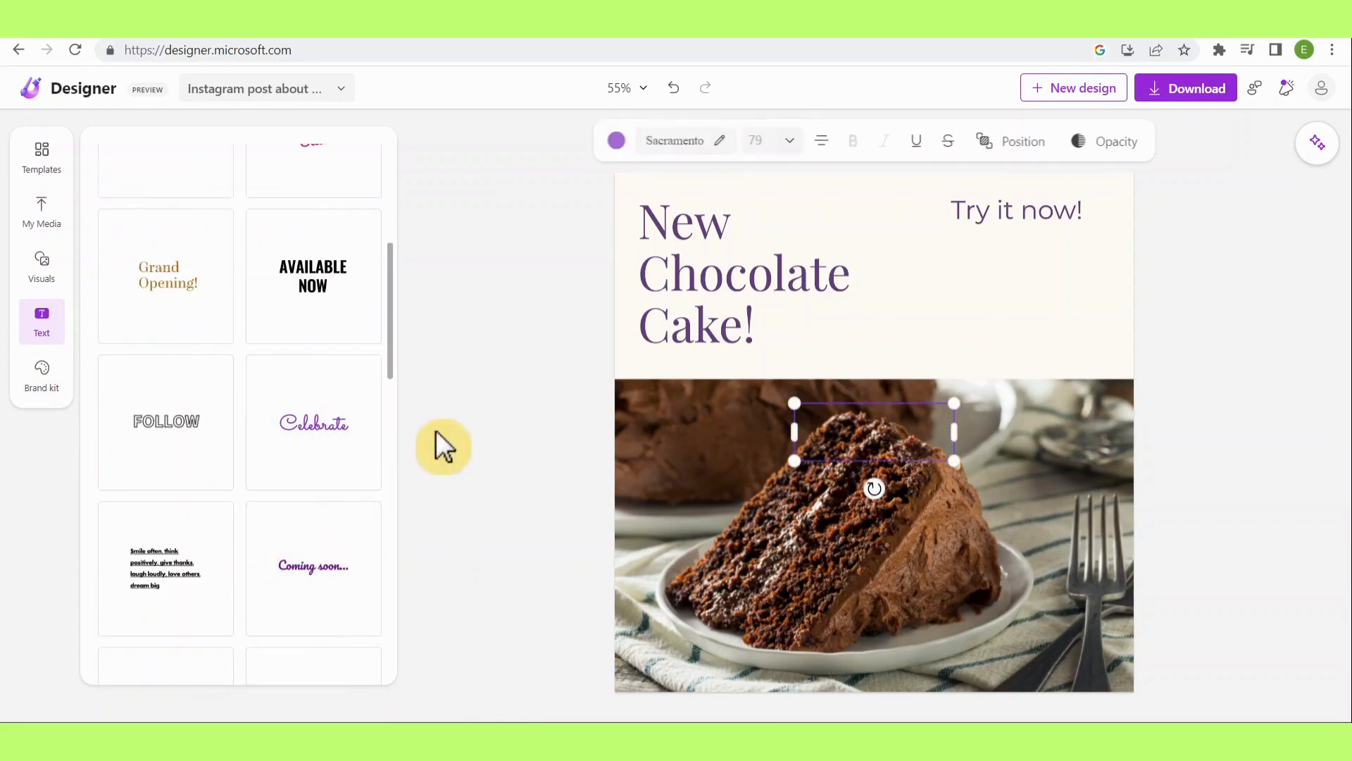
pyautogui.moveTo(879, 444); pyautogui.dragTo(1051, 296)
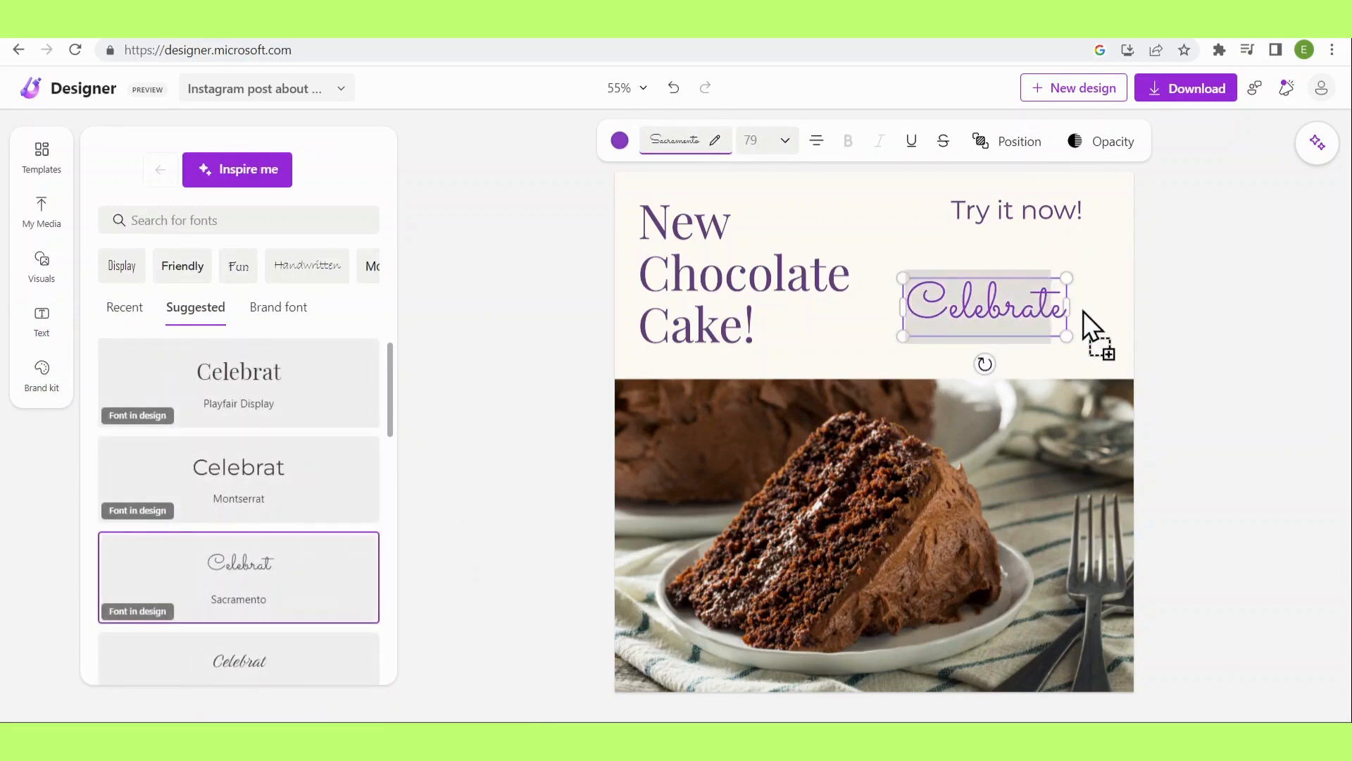
pyautogui.moveTo(826, 303); pyautogui.dragTo(987, 309)
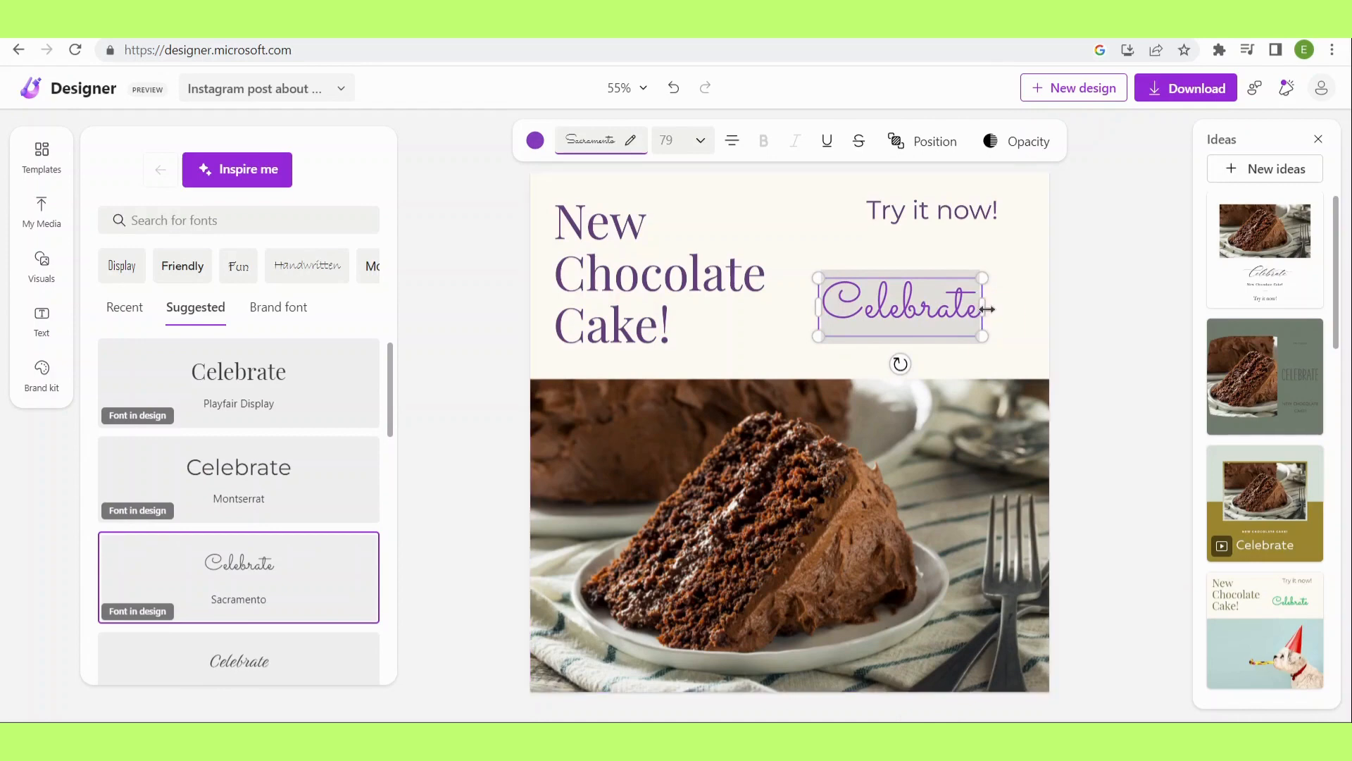
pyautogui.write('Yummy')
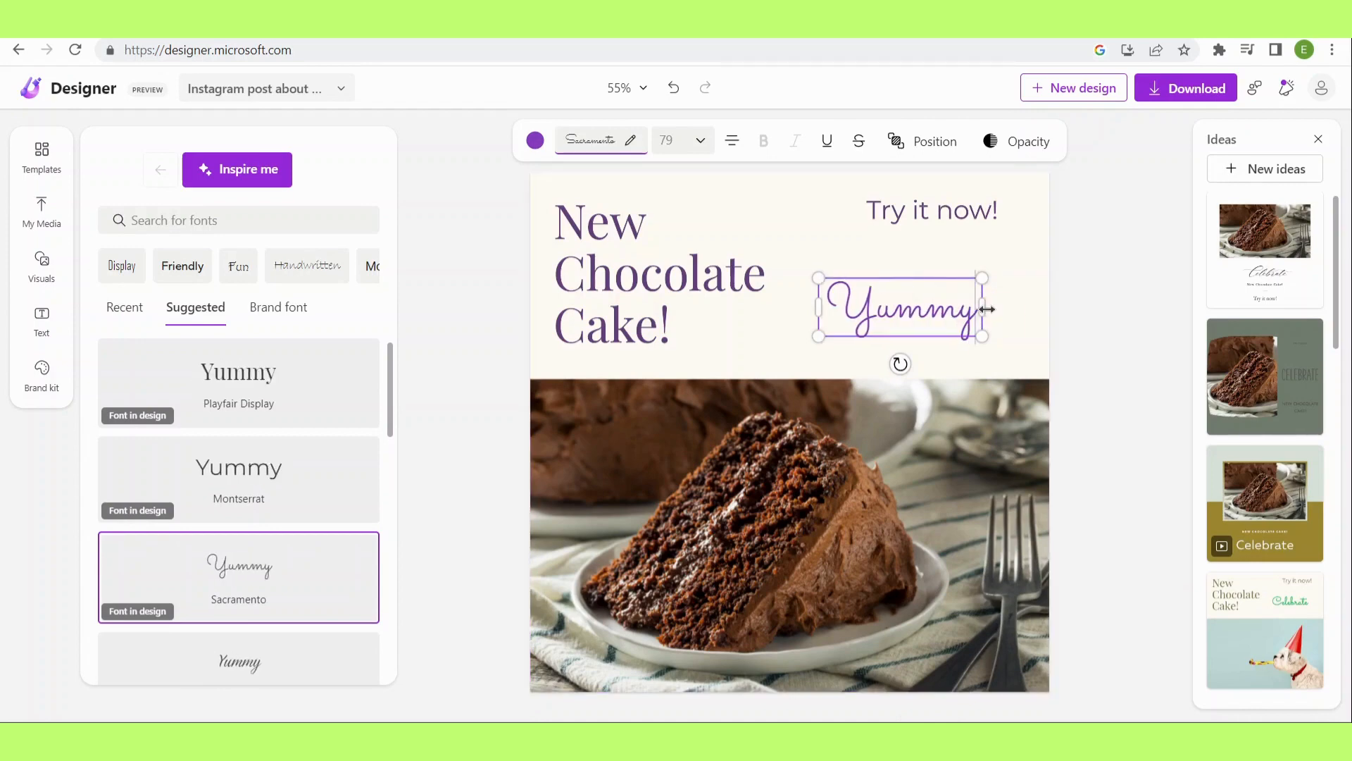
# Recolor the "Yummy" text with the design's off-white and place it tilted over the upper left of the cake photo.
pyautogui.click(535, 140)
pyautogui.click(196, 310)
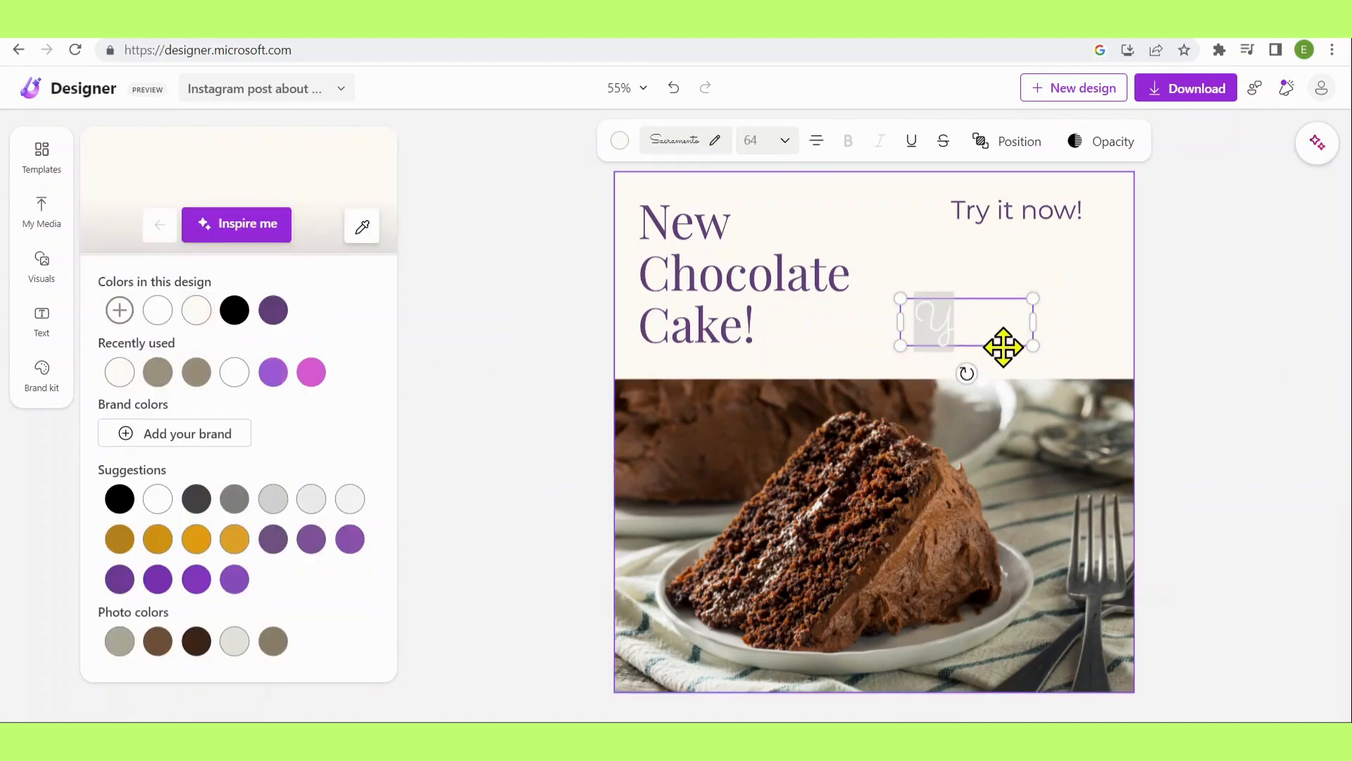
pyautogui.moveTo(1003, 346); pyautogui.dragTo(745, 529)
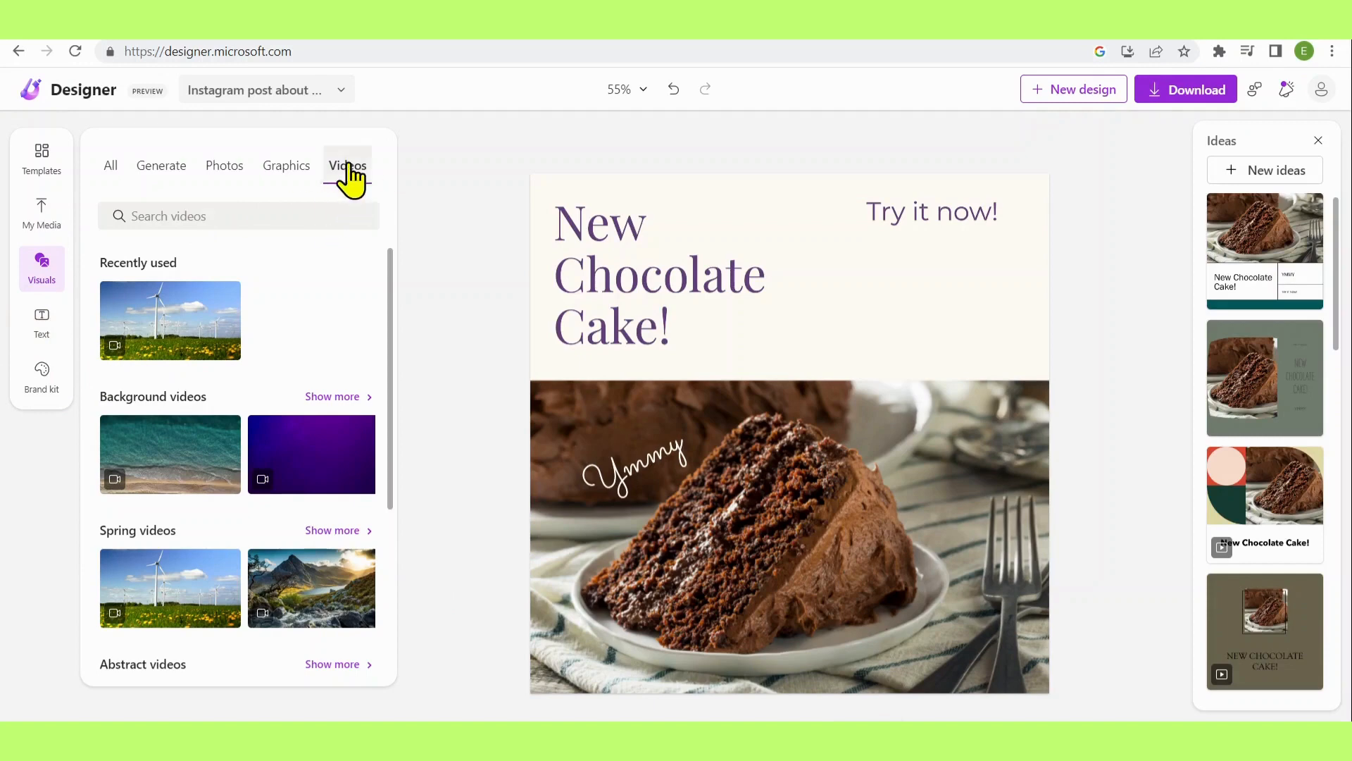
# Browse the stock videos, graphics and photos offered for the design.
pyautogui.scroll(-3, 235, 582)
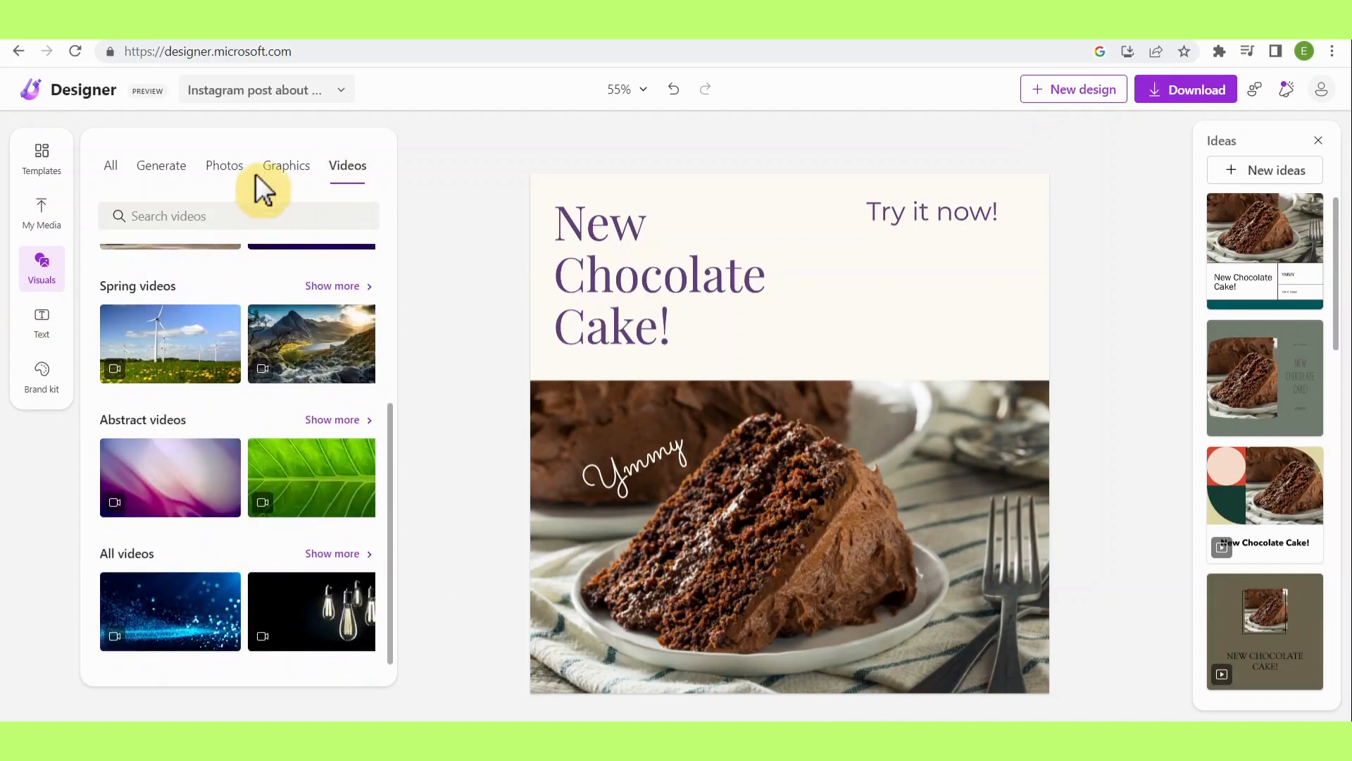
pyautogui.click(278, 170)
pyautogui.scroll(-6, 265, 514)
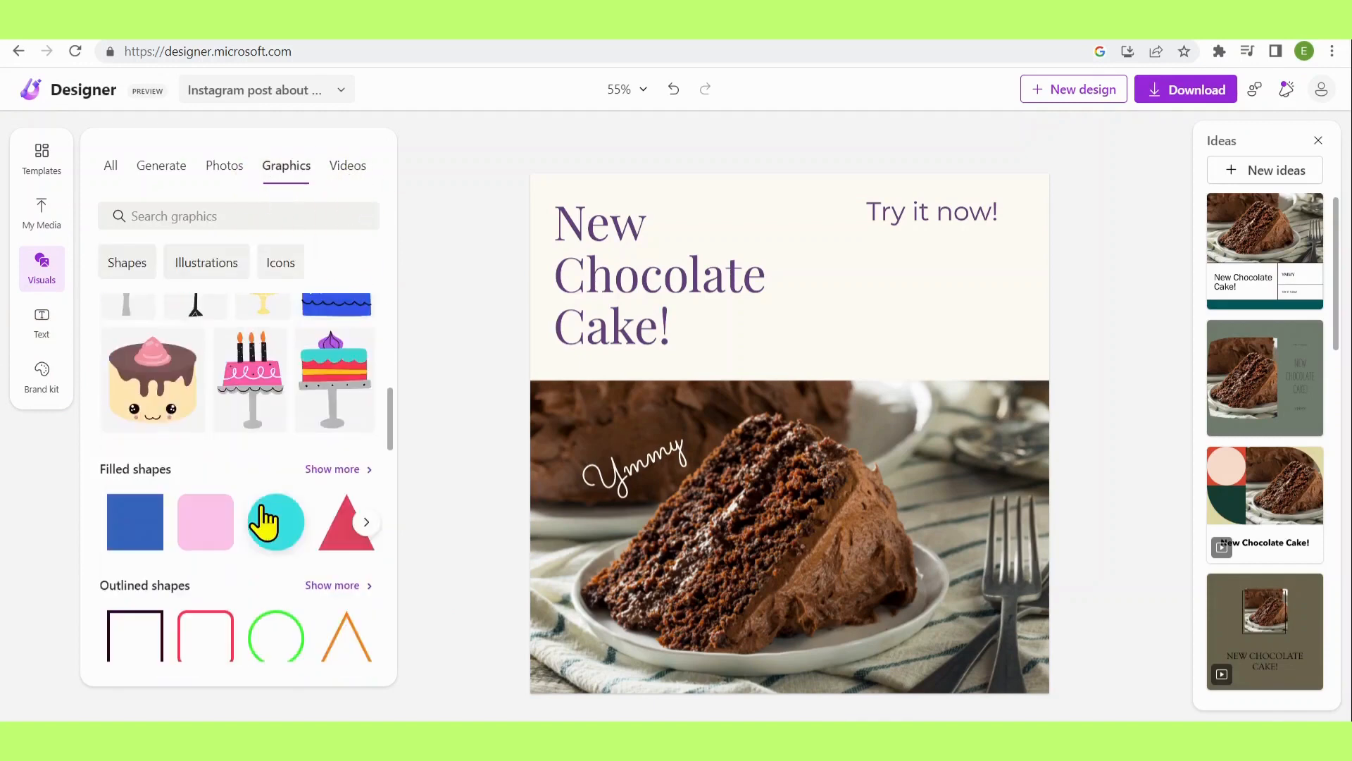
pyautogui.scroll(-5, 263, 528)
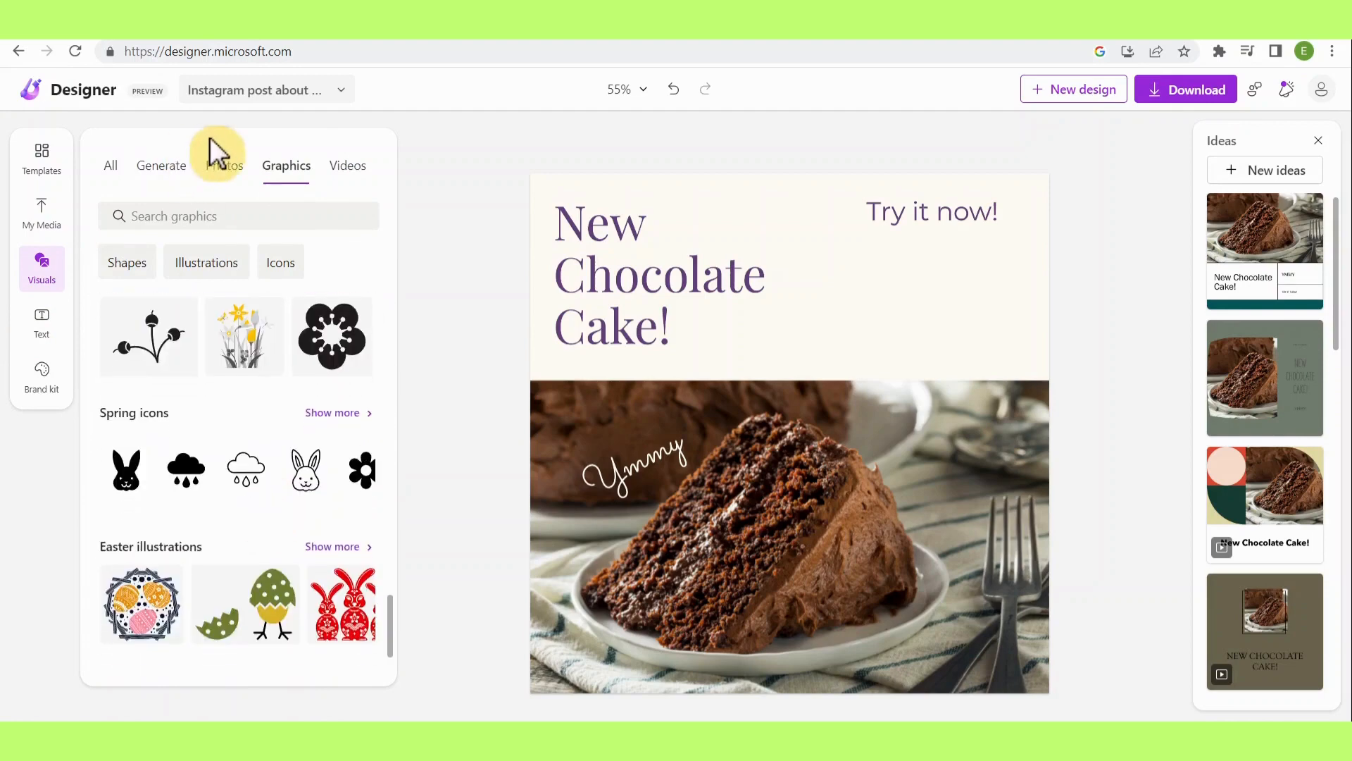
pyautogui.click(220, 169)
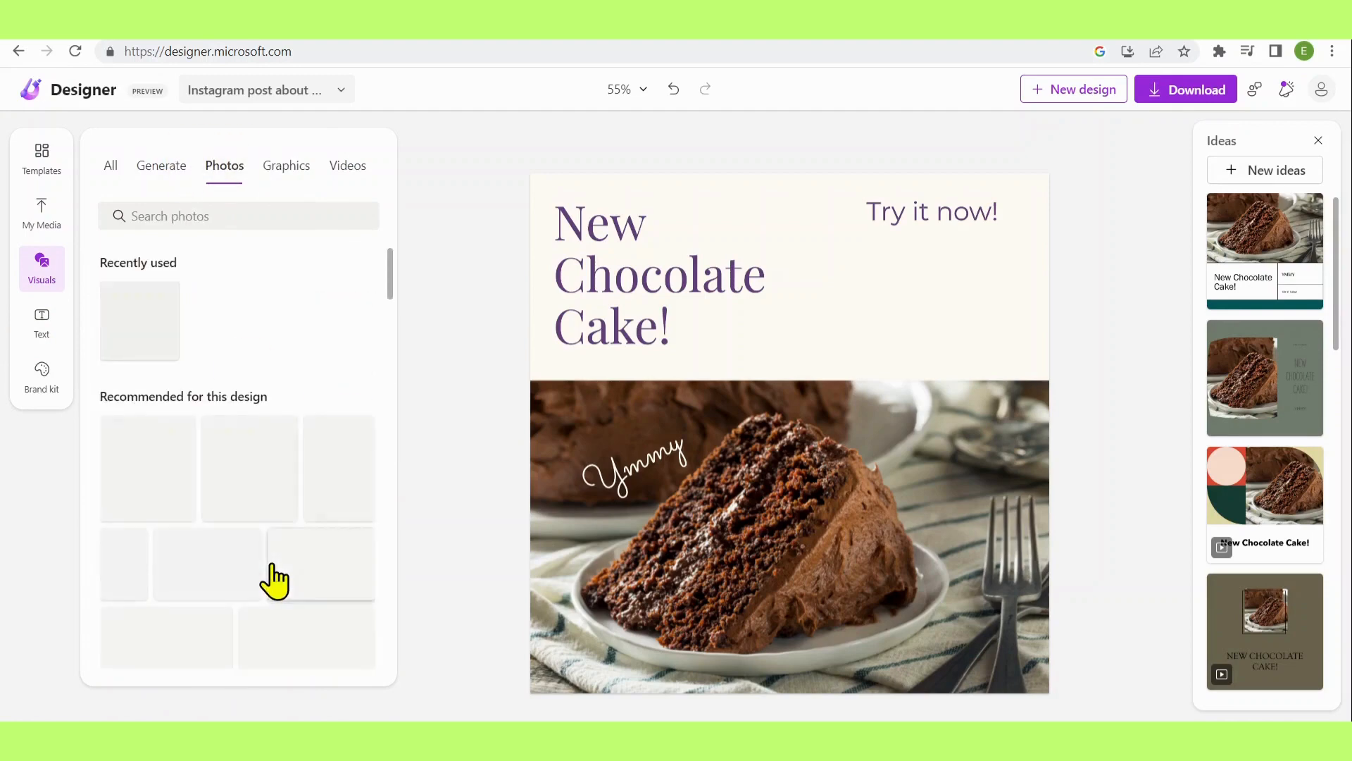
pyautogui.scroll(-5, 272, 578)
pyautogui.scroll(-10, 275, 581)
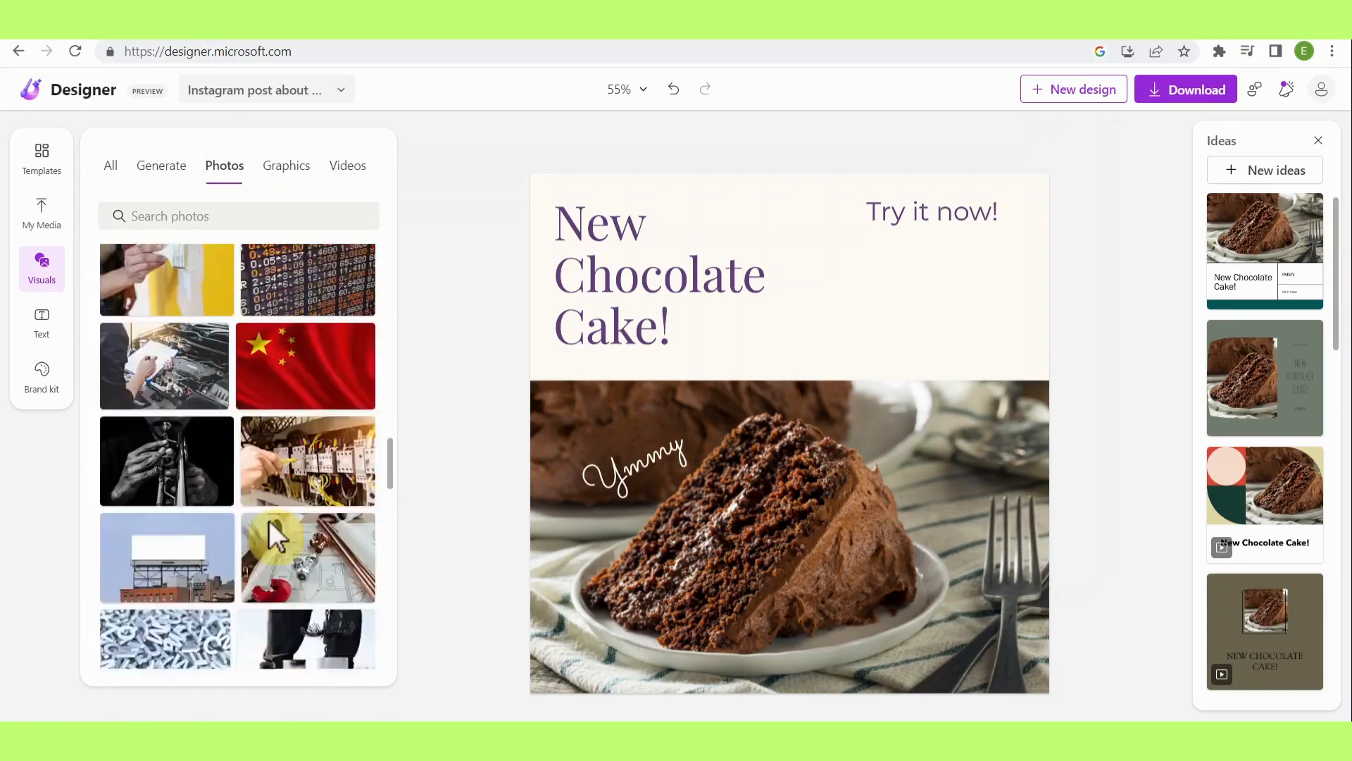
pyautogui.scroll(1, 269, 521)
# Add the recently used blue square graphic to the design.
pyautogui.click(272, 170)
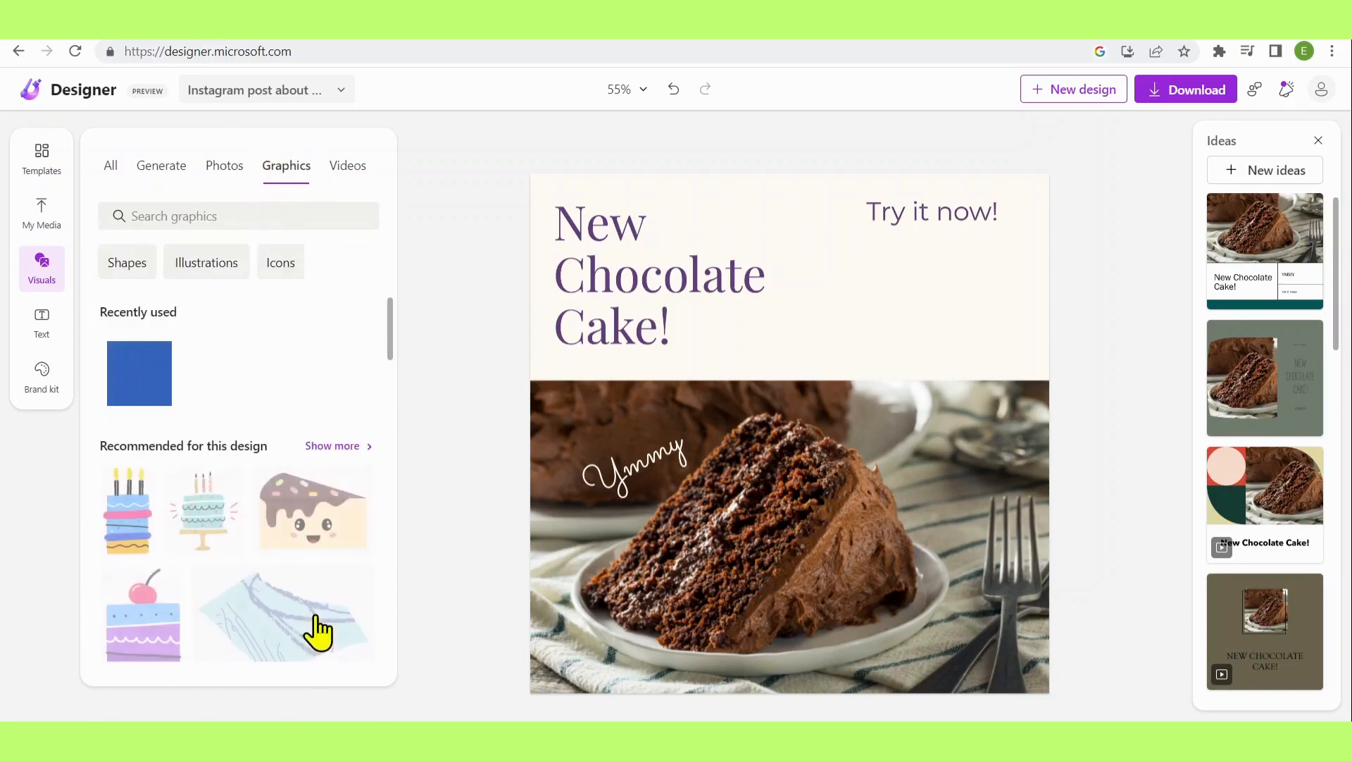
pyautogui.click(116, 398)
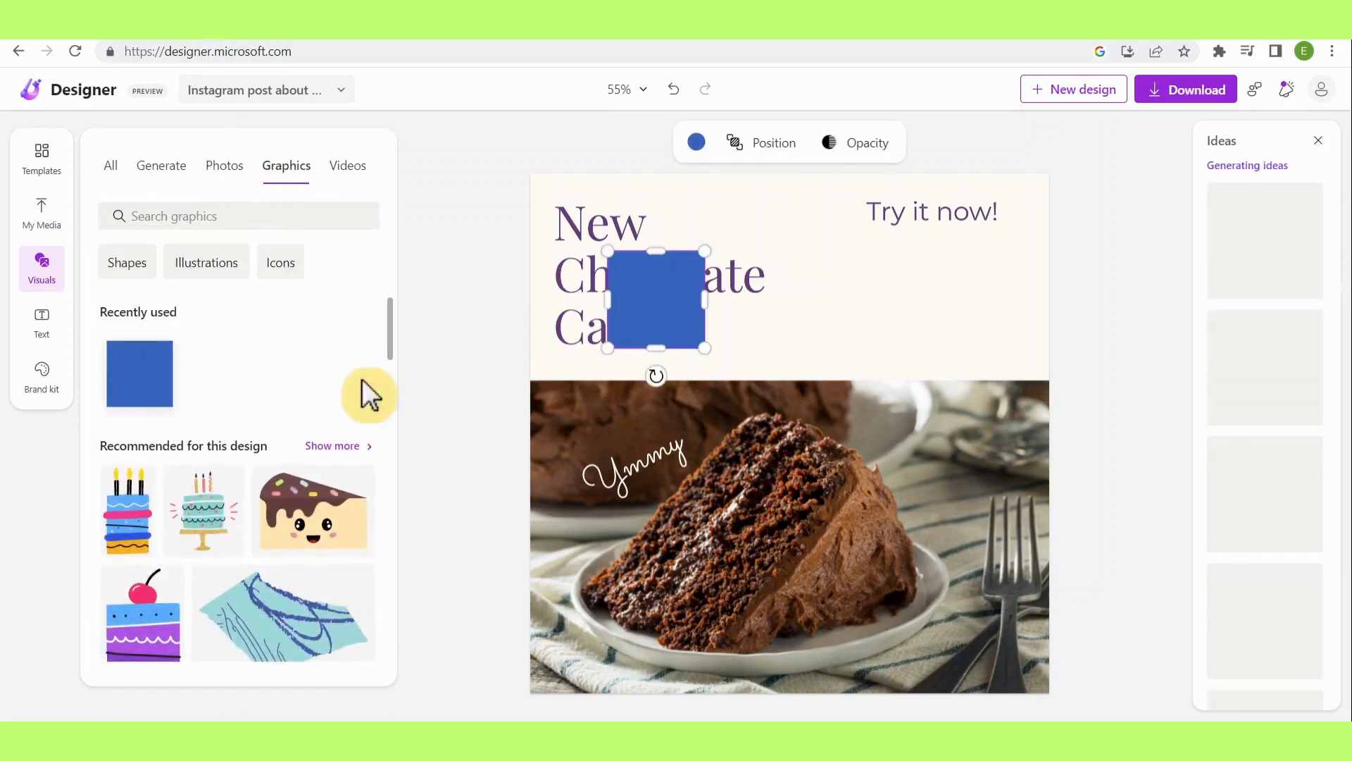
# Place the blue square behind the "Try it now!" text and recolor it with a taupe sampled from the cake photo.
pyautogui.moveTo(833, 263); pyautogui.dragTo(956, 236)
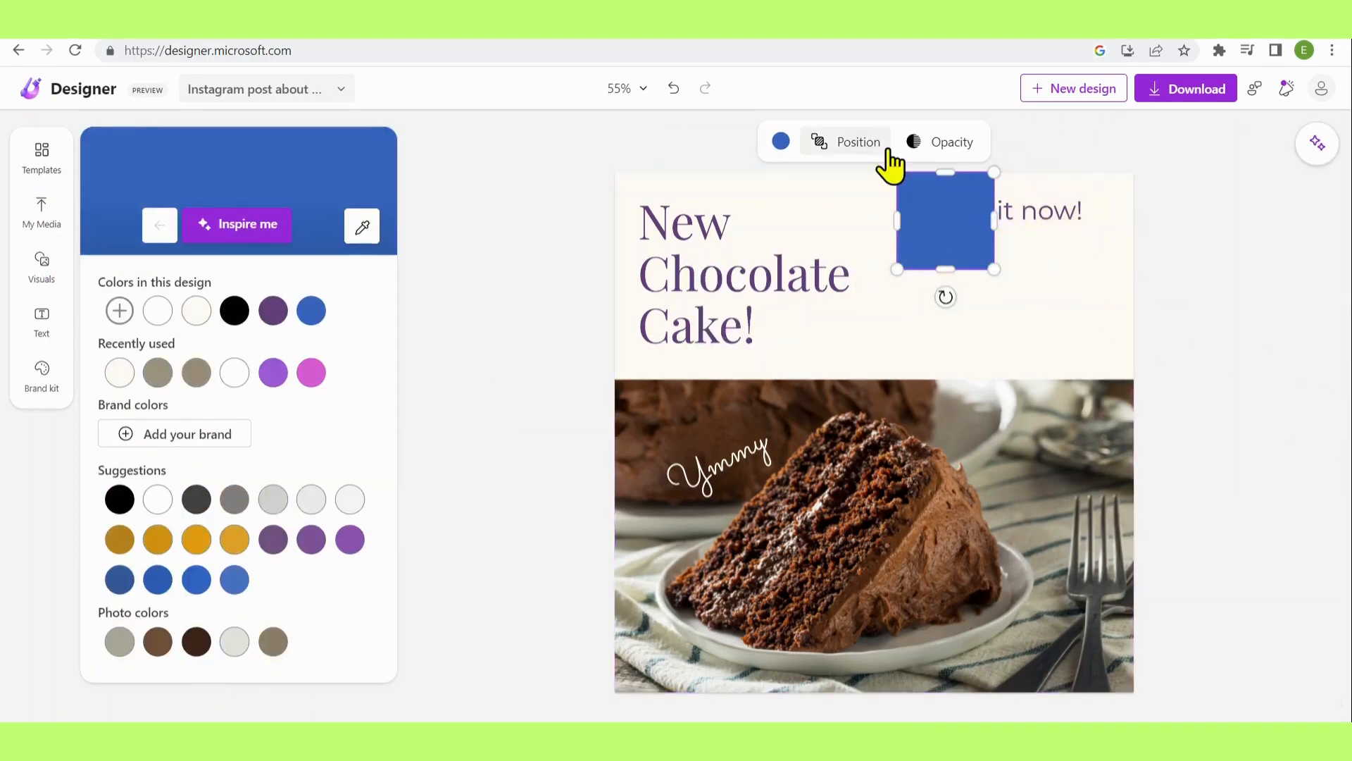
pyautogui.click(865, 144)
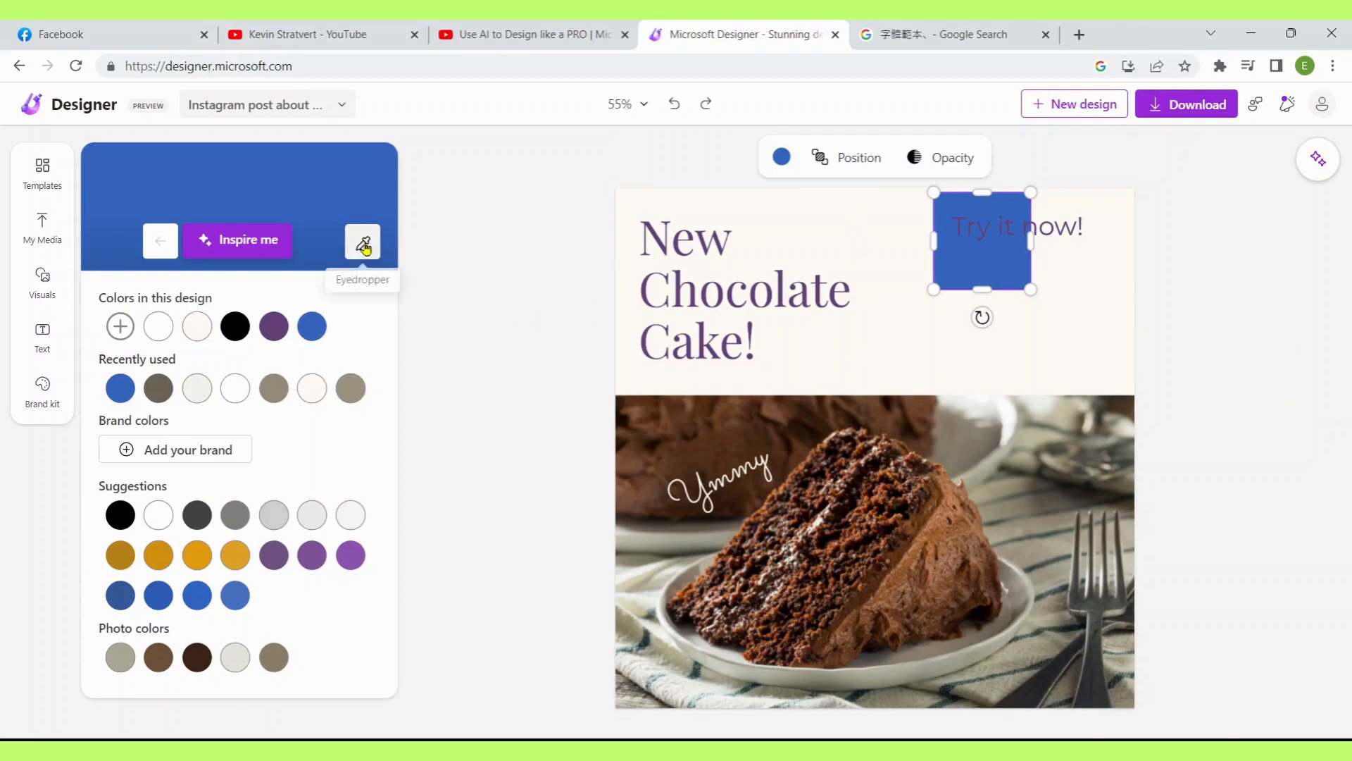
pyautogui.click(364, 246)
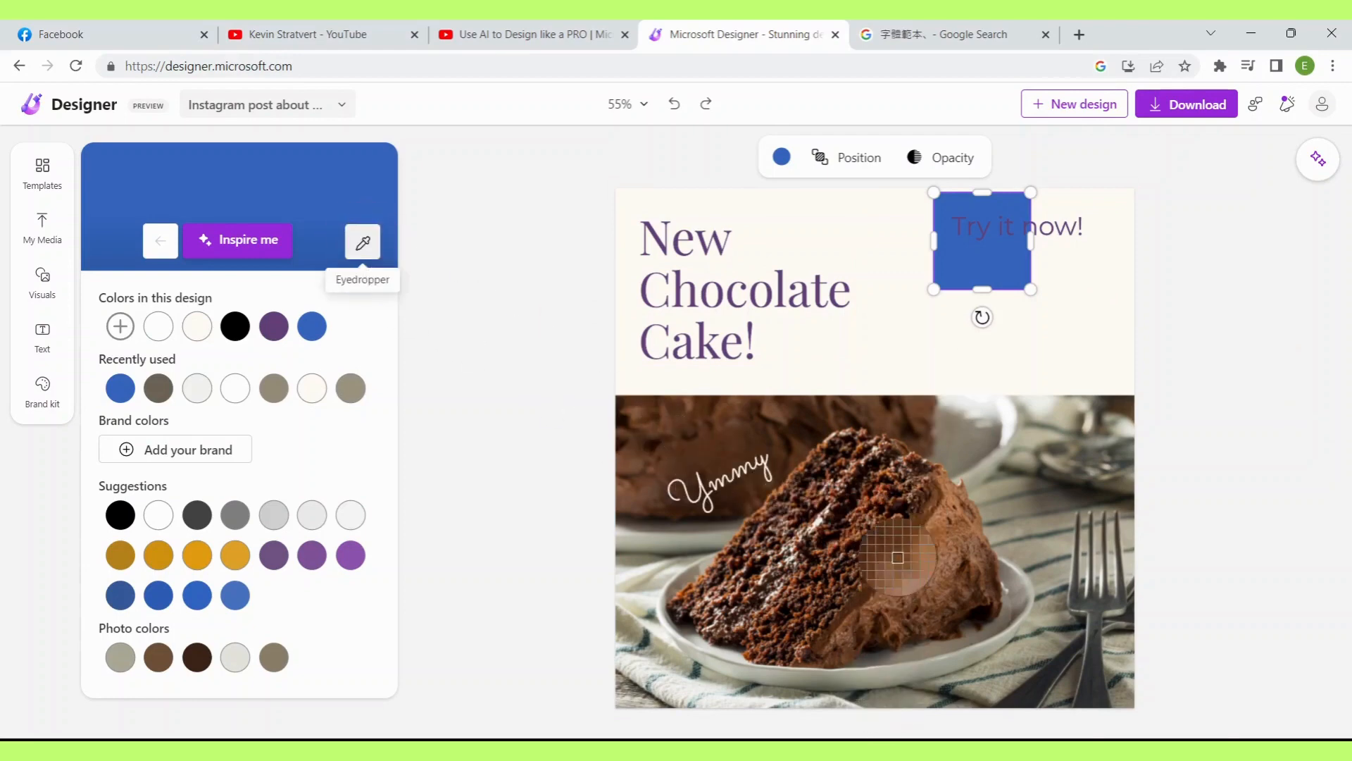
pyautogui.click(1041, 533)
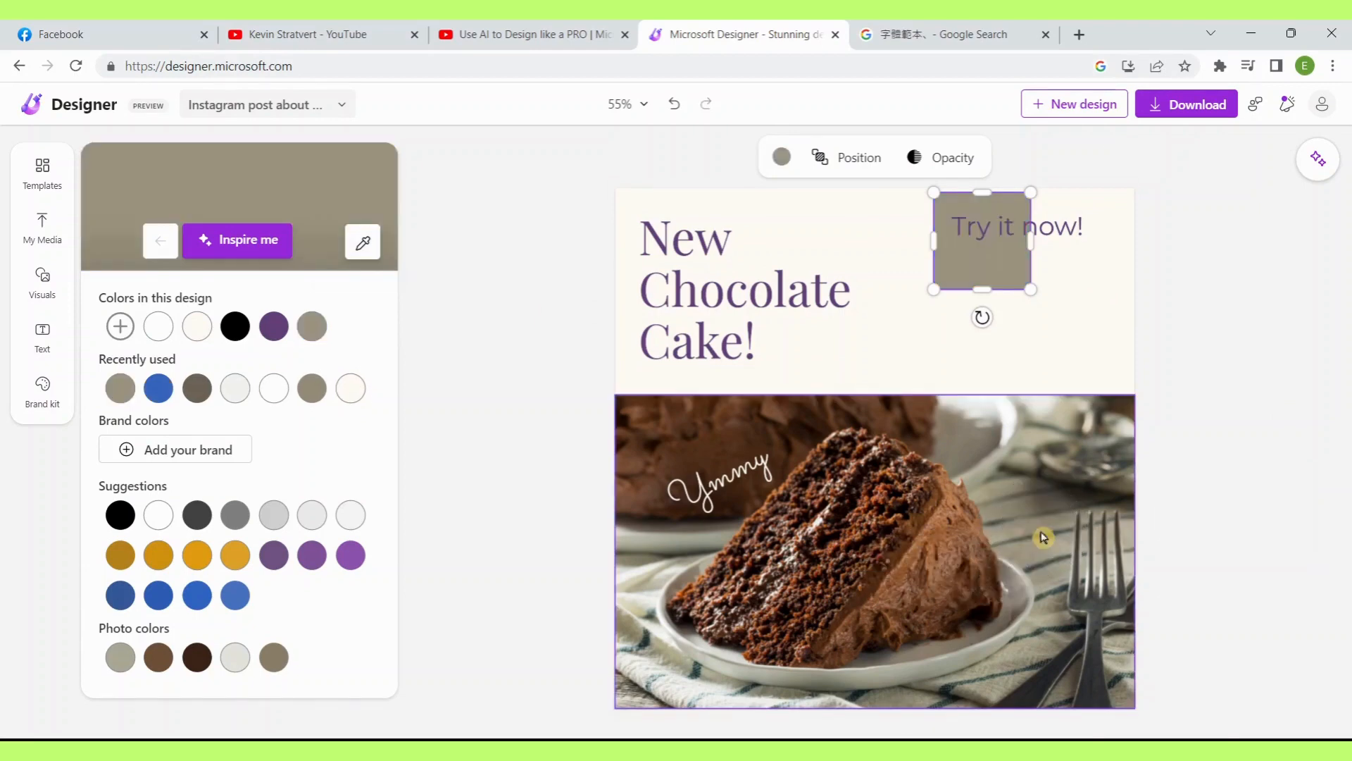
# Reshape the taupe square into a narrow banner behind "Try it now!" and recolor that text in the design's off-white.
pyautogui.moveTo(1030, 240); pyautogui.dragTo(1111, 269)
pyautogui.moveTo(1017, 295); pyautogui.dragTo(1021, 254)
pyautogui.moveTo(1021, 197); pyautogui.dragTo(1029, 211)
pyautogui.click(1031, 307)
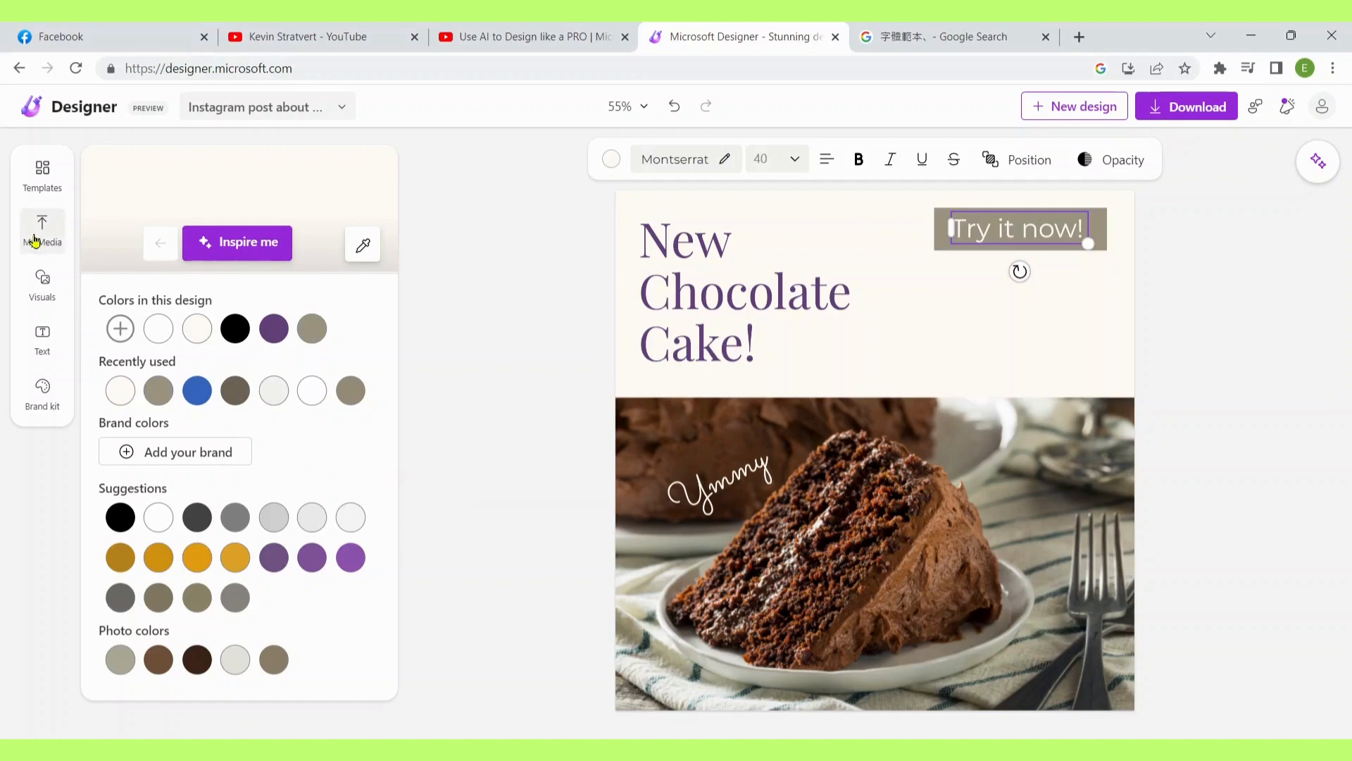
# Generate images from a description of a chef holding a chocolate cake and giving thumbs up.
pyautogui.click(39, 243)
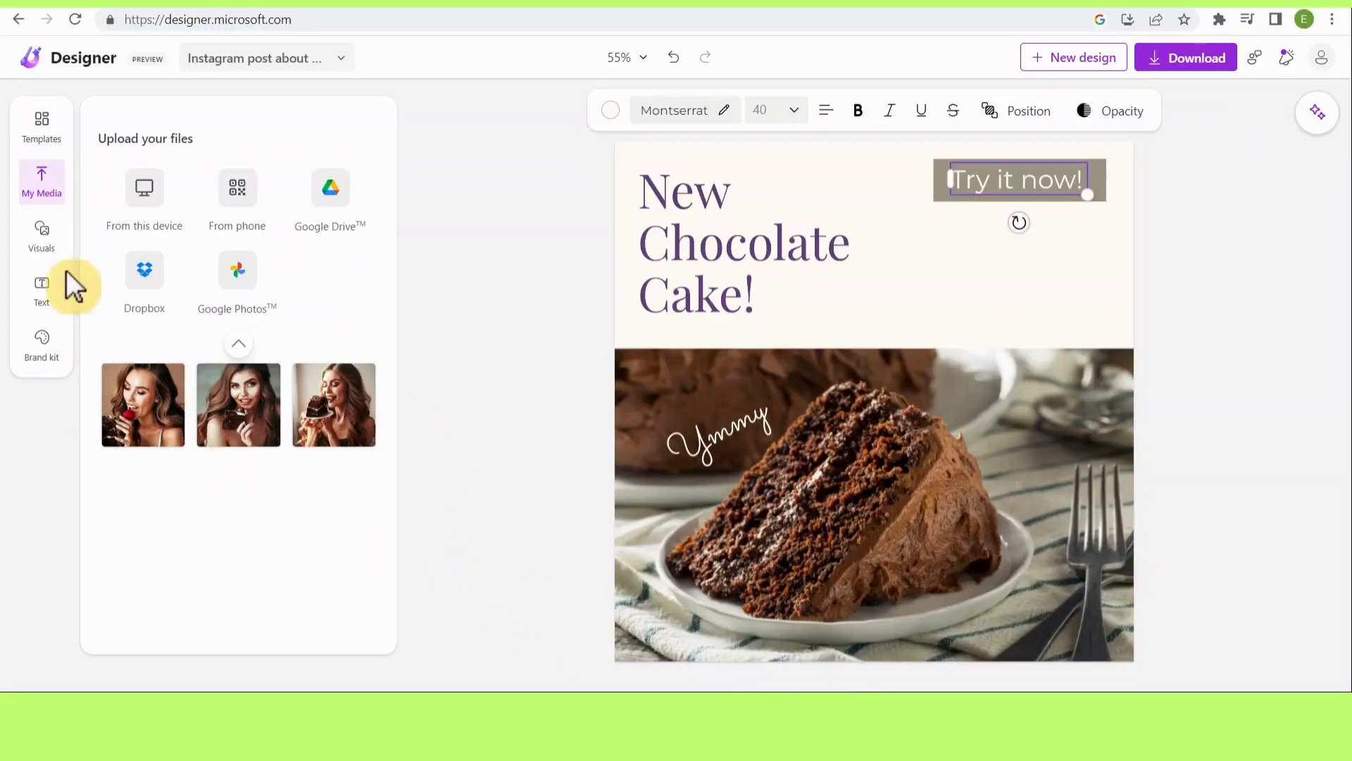
pyautogui.click(42, 243)
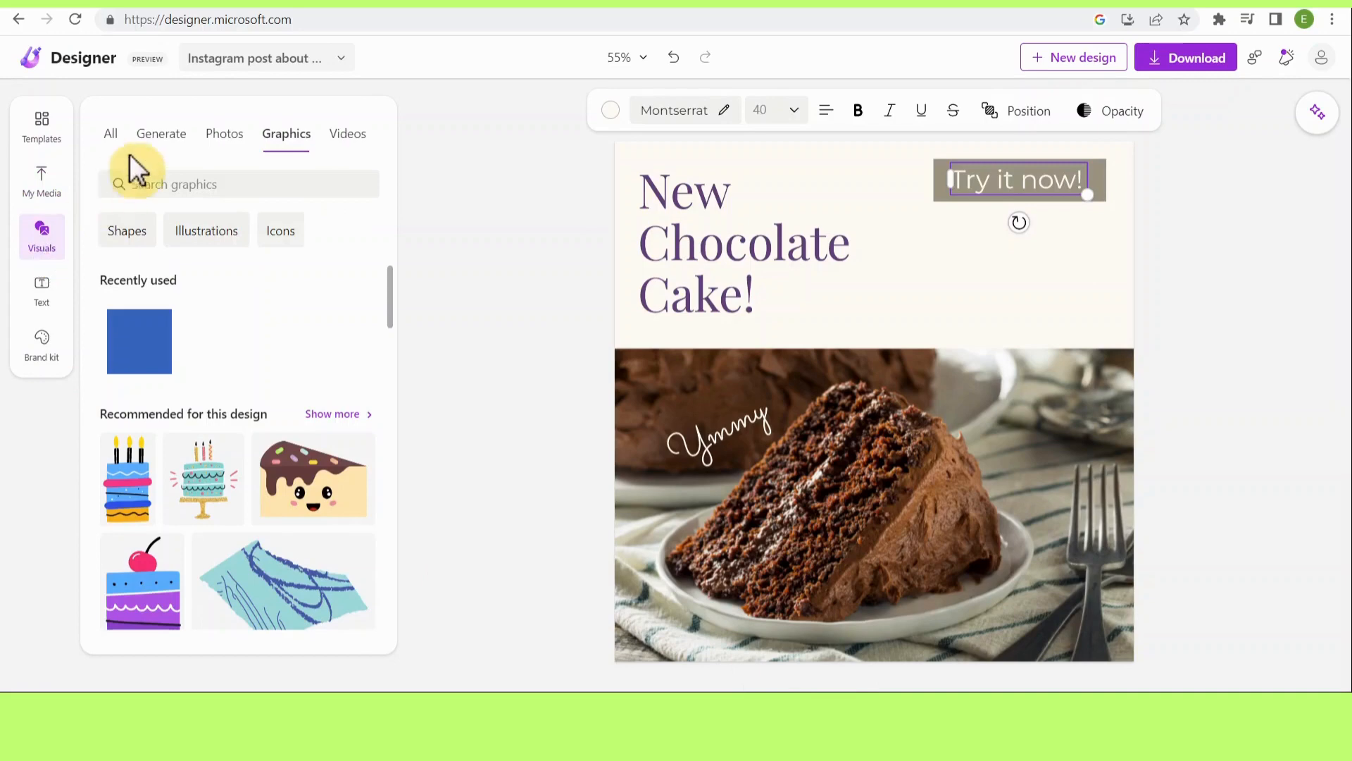
pyautogui.click(163, 136)
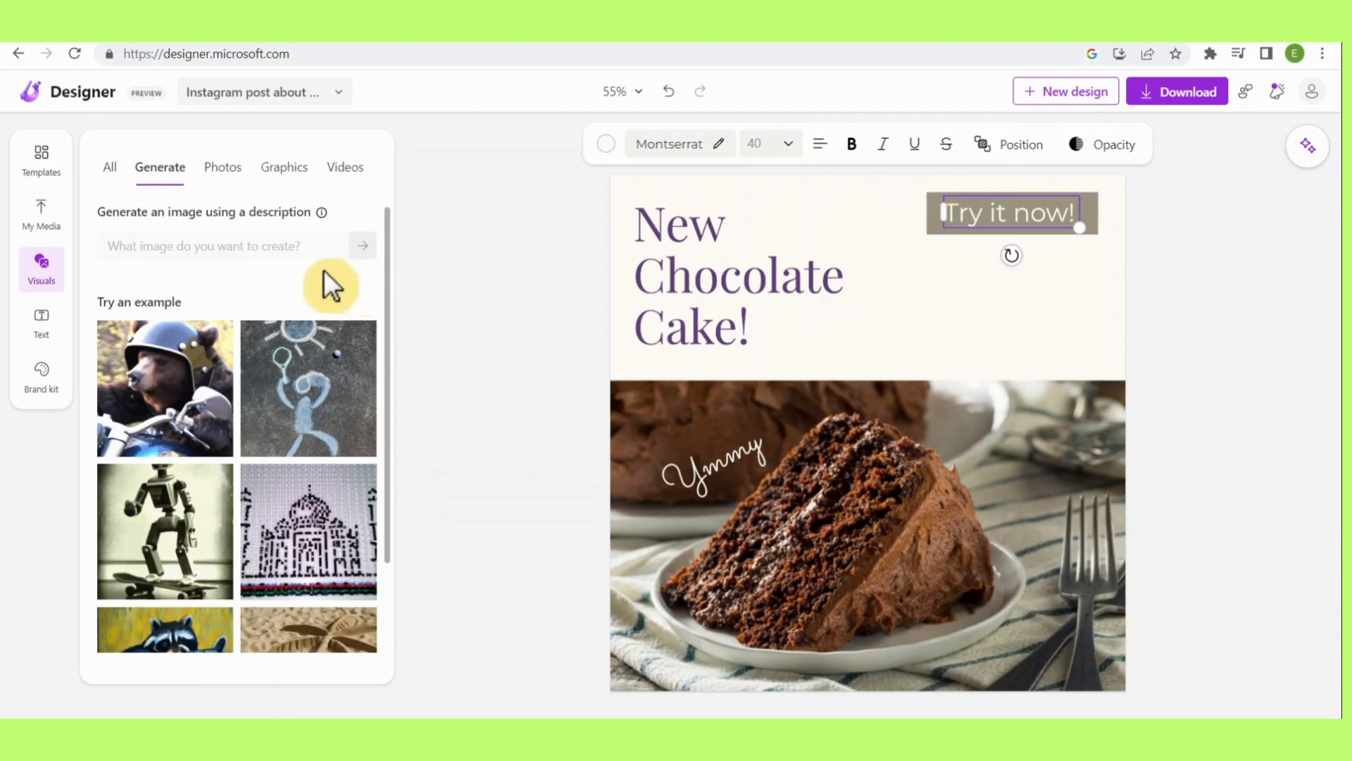
pyautogui.click(259, 242)
pyautogui.hotkey('ctrl', 'v')
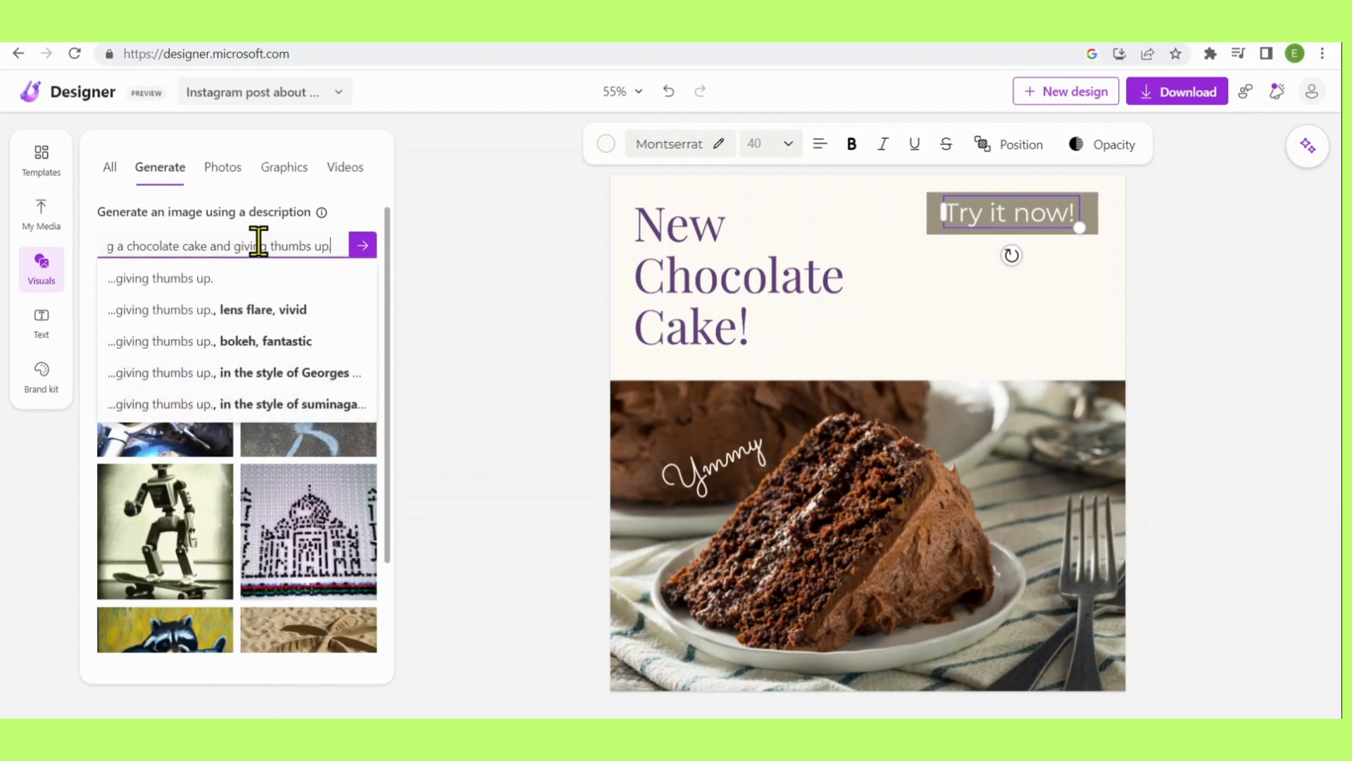
pyautogui.click(363, 245)
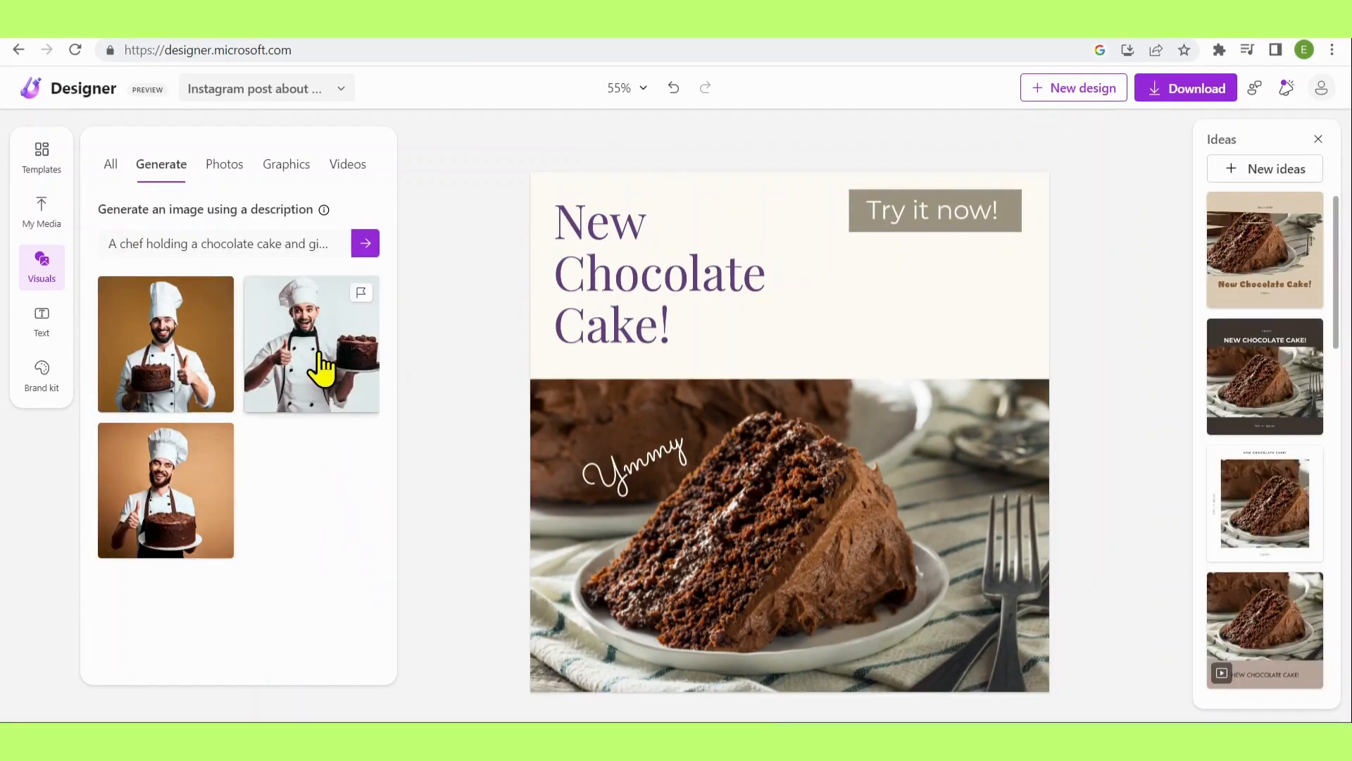
# Add the generated chef picture with the pale backdrop below "Try it now!" and remove its background.
pyautogui.click(322, 366)
pyautogui.moveTo(760, 350); pyautogui.dragTo(1000, 354)
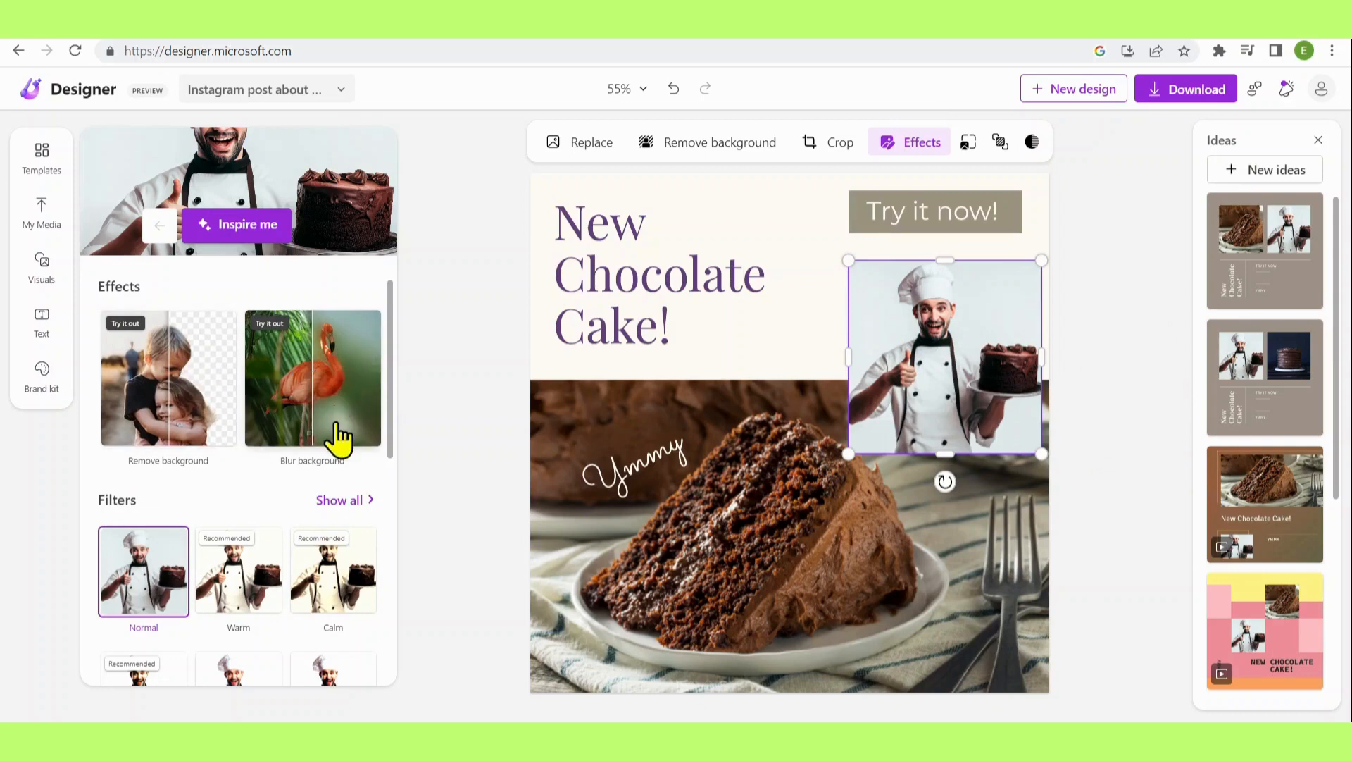
pyautogui.scroll(-2, 317, 582)
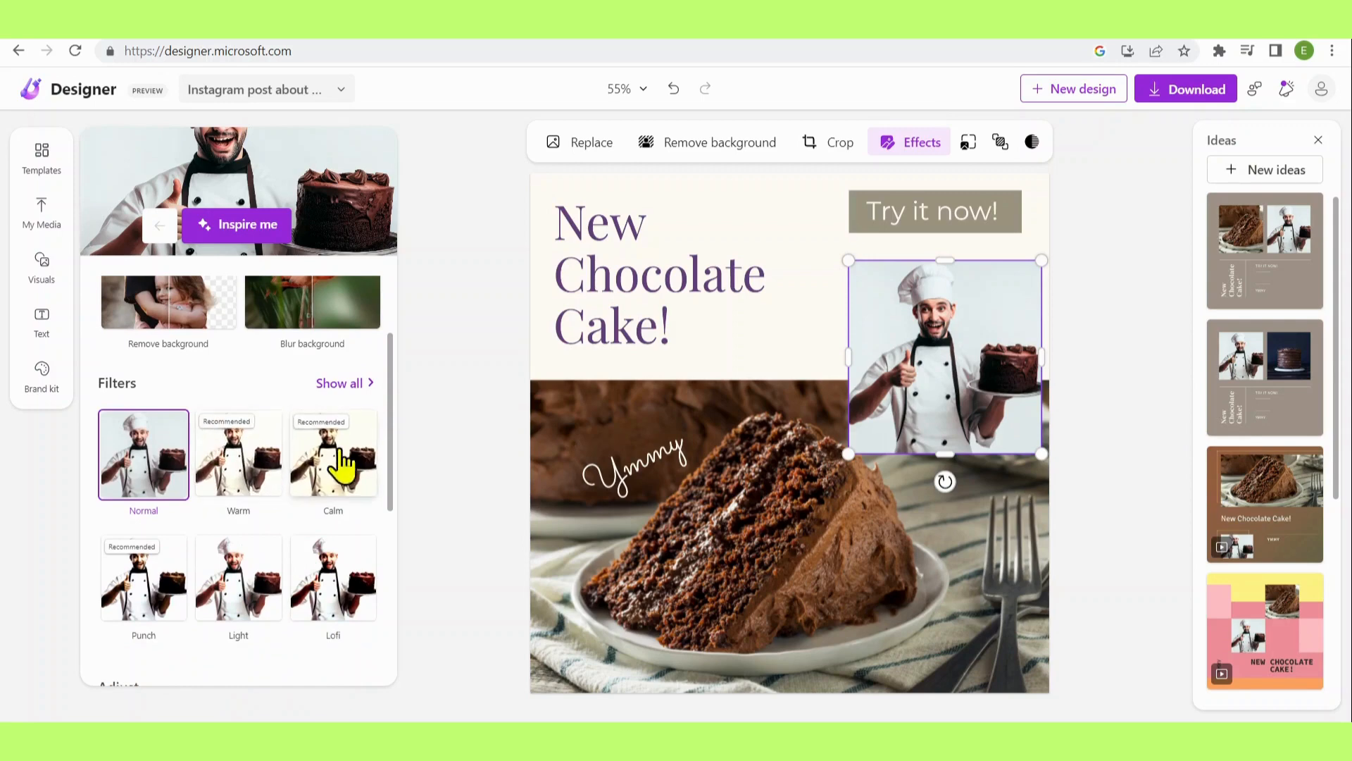
pyautogui.scroll(-6, 310, 623)
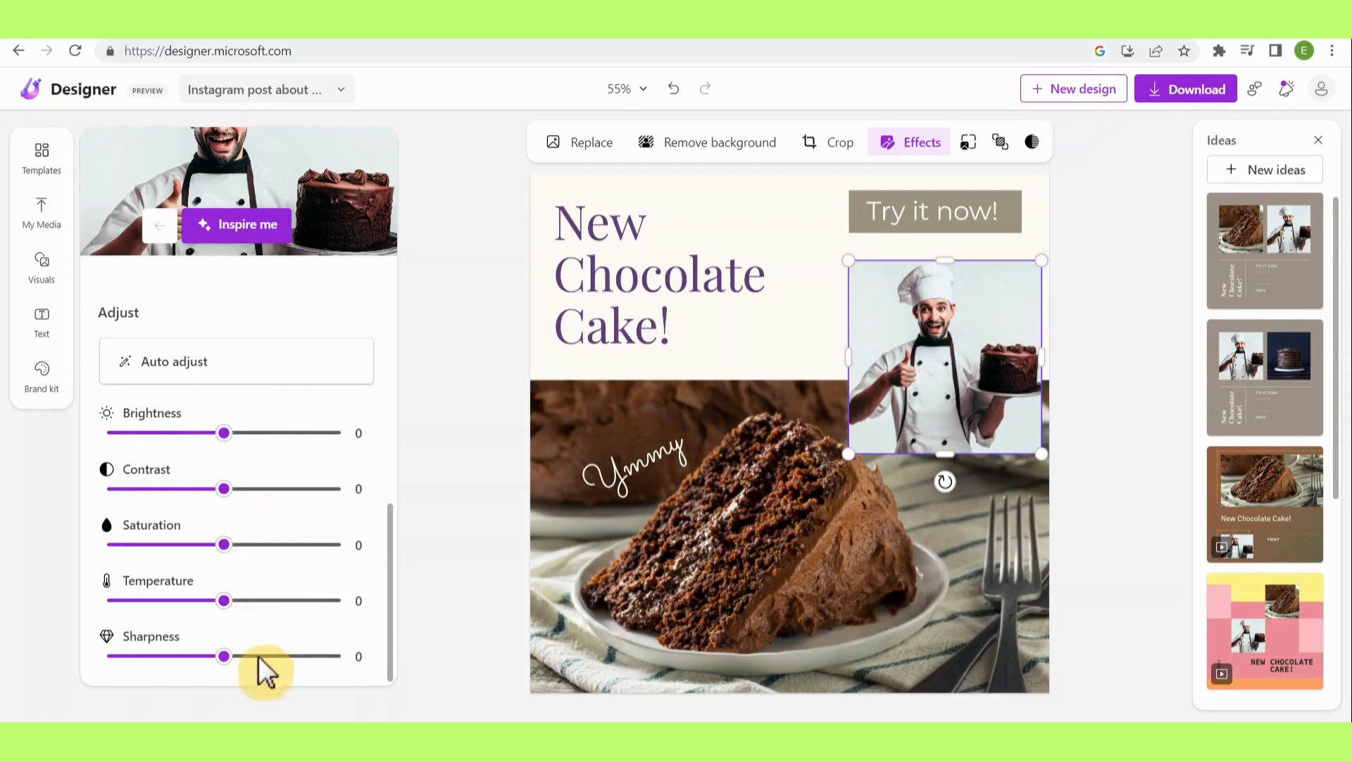
pyautogui.scroll(6, 285, 493)
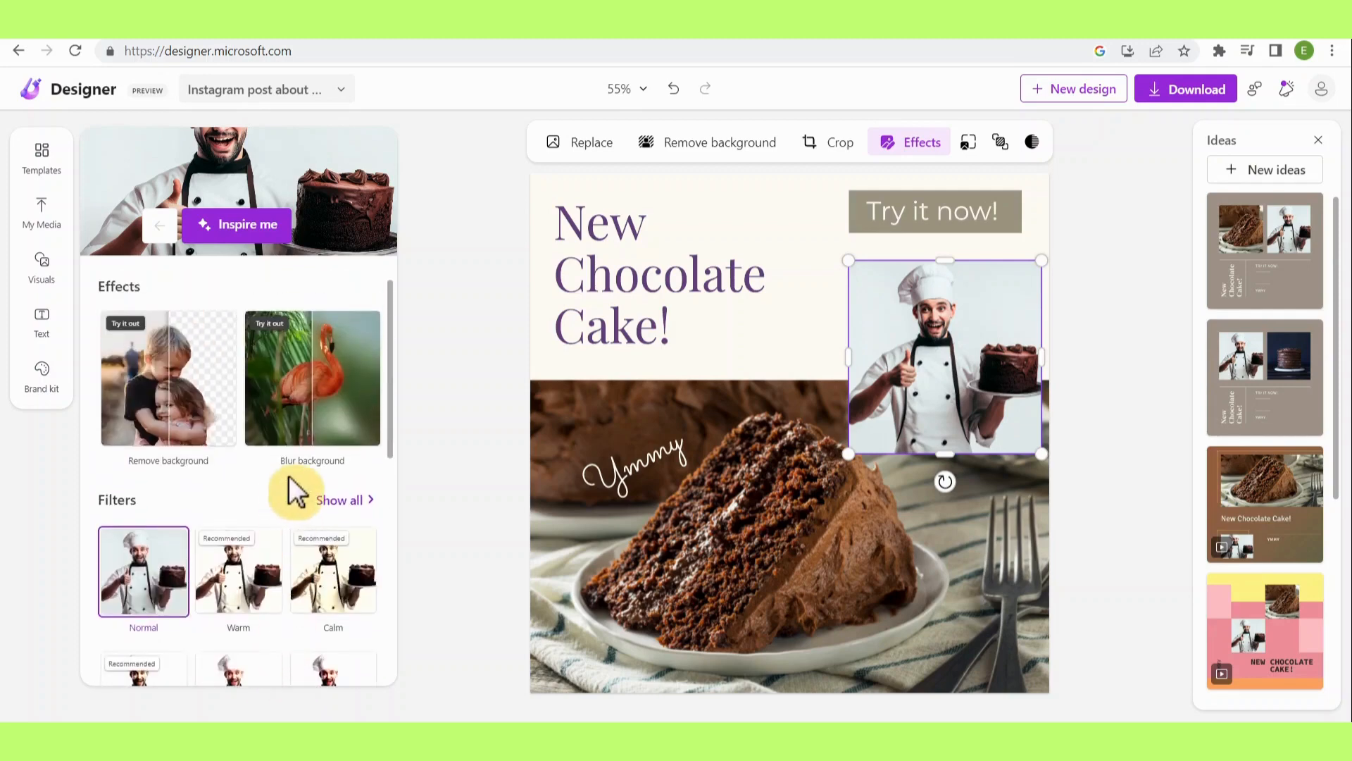
pyautogui.click(149, 377)
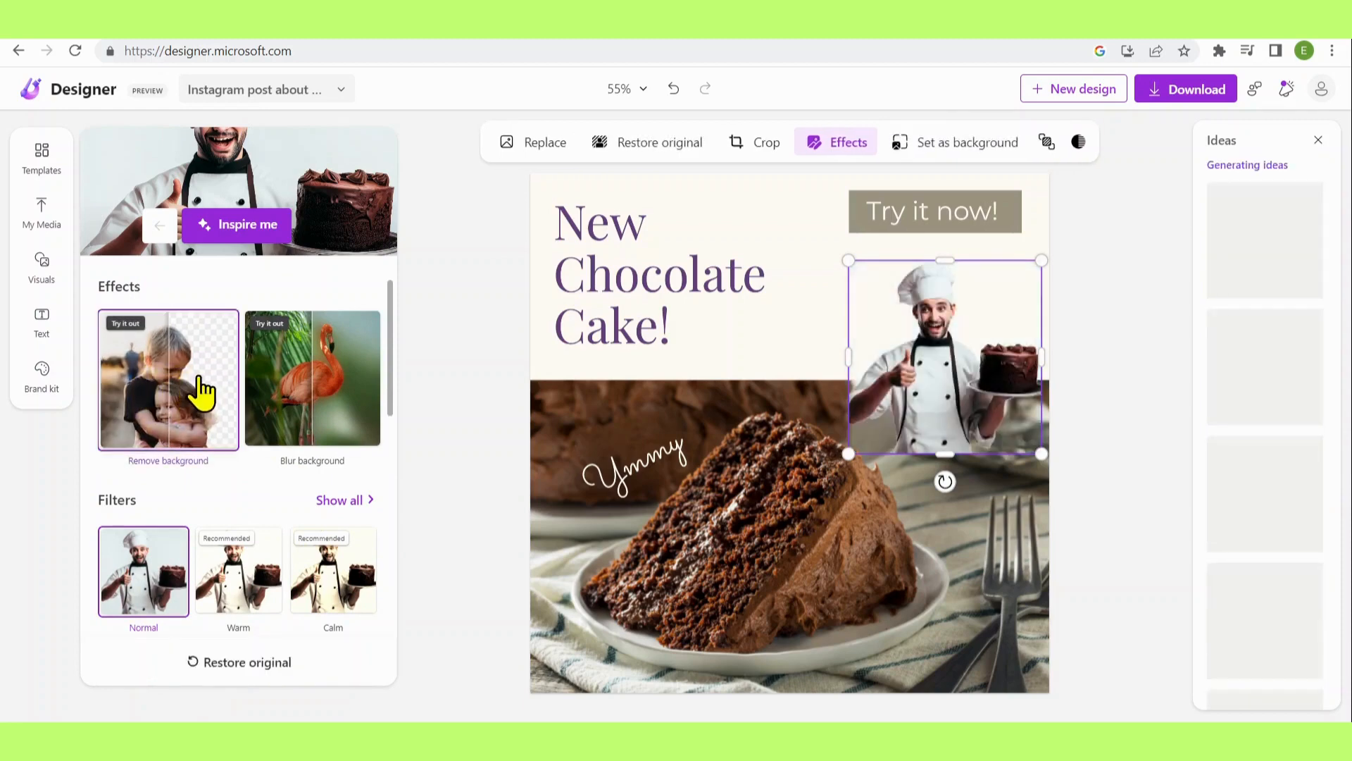
# Shrink the chef cutout and place it in the cream area beneath the "Try it now!" banner, just above the cake photo.
pyautogui.moveTo(1002, 386)
pyautogui.mouseDown()
pyautogui.moveTo(1011, 441)
pyautogui.moveTo(1117, 432)
pyautogui.moveTo(1017, 425)
pyautogui.moveTo(999, 393)
pyautogui.moveTo(1003, 346)
pyautogui.moveTo(1005, 362)
pyautogui.mouseUp()
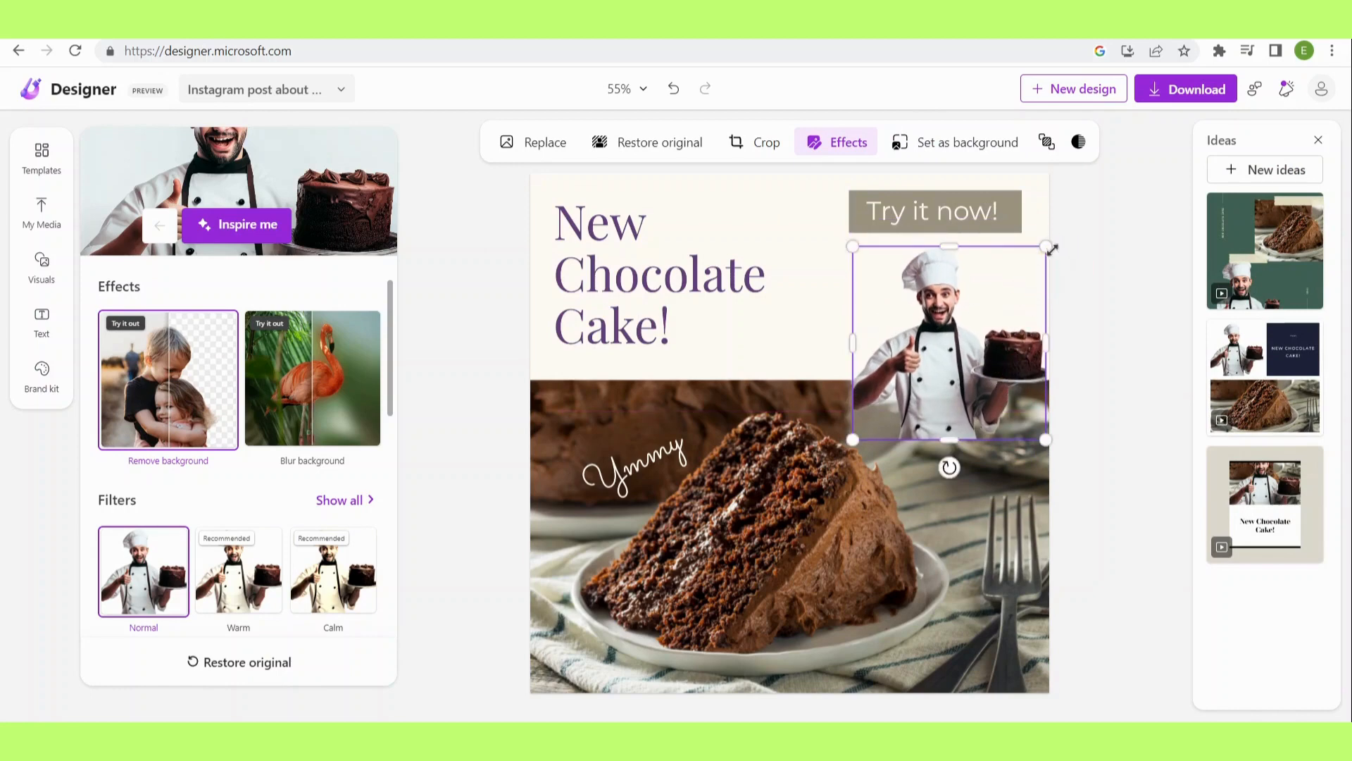
pyautogui.moveTo(1051, 249); pyautogui.dragTo(977, 316)
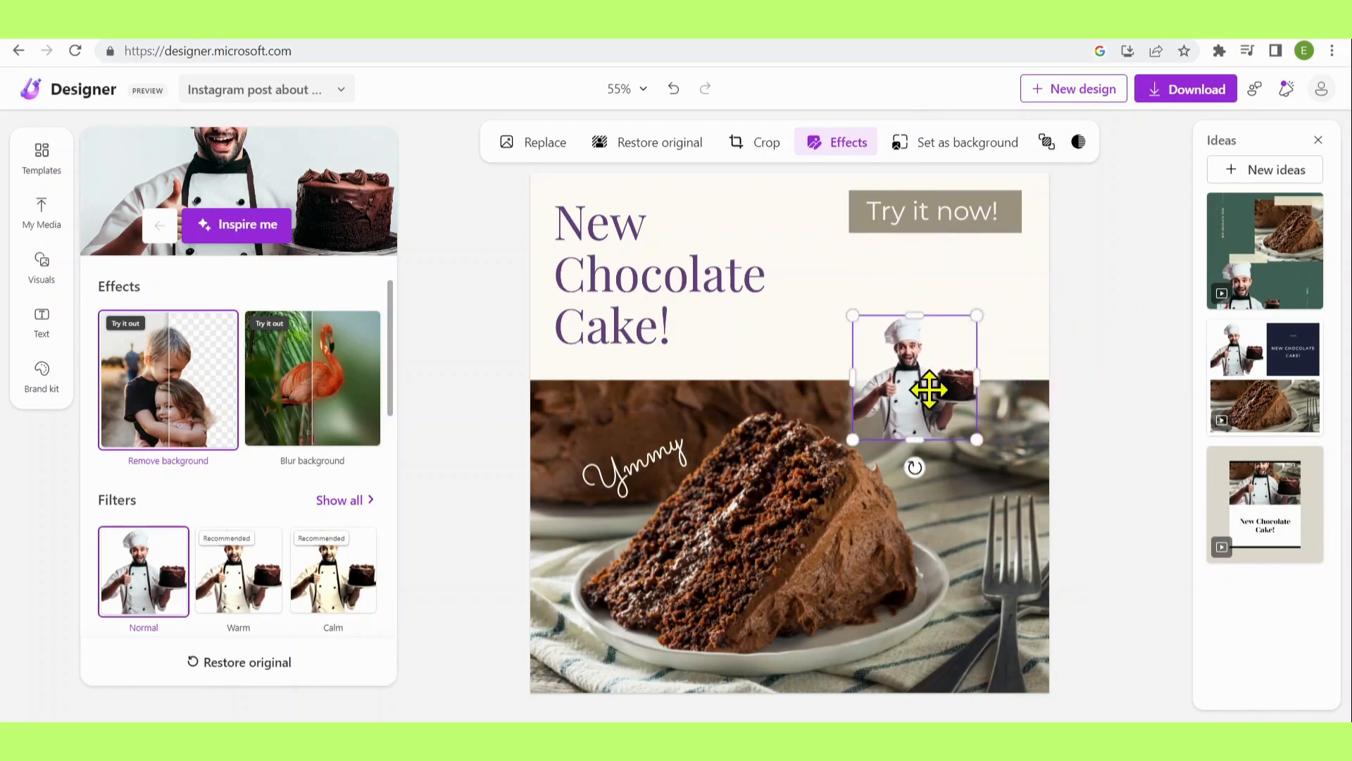
pyautogui.moveTo(929, 390); pyautogui.dragTo(980, 335)
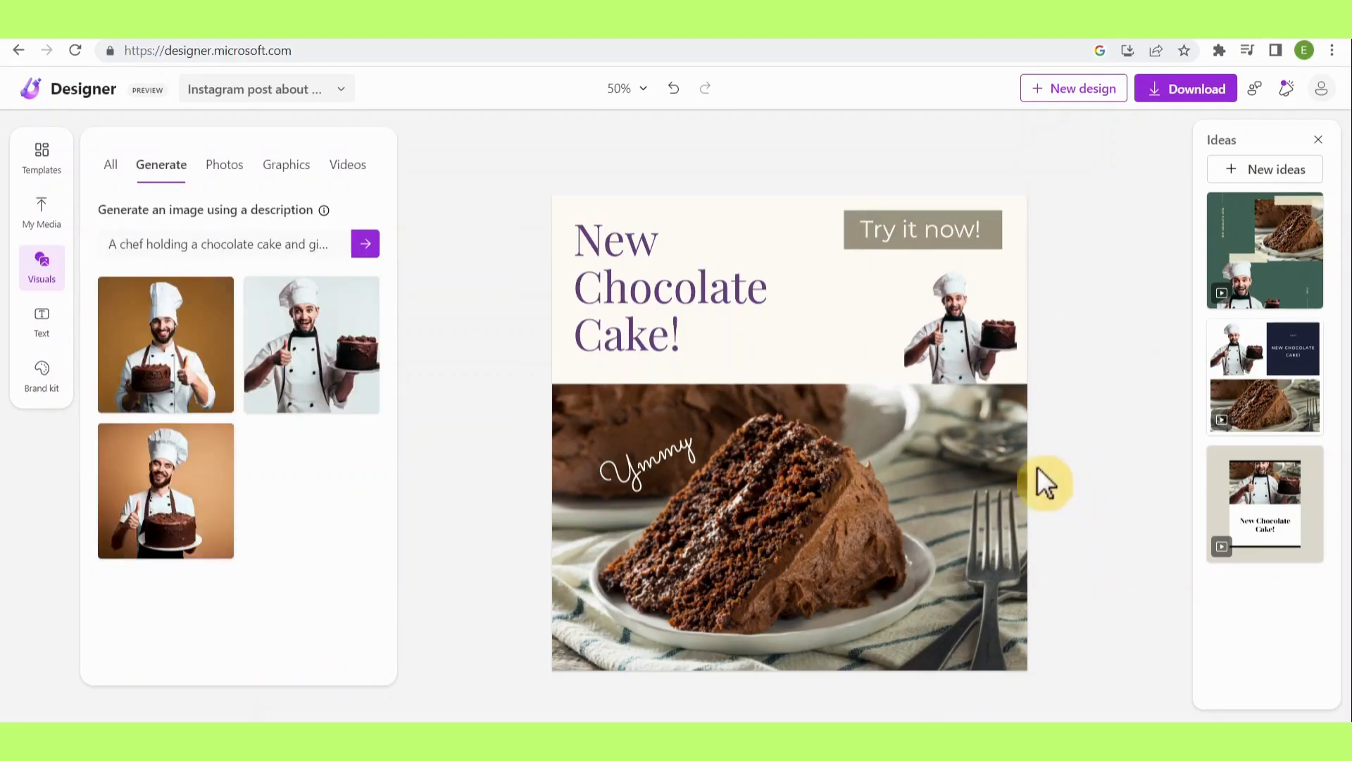
# Flip the chef cutout horizontally so the cake he holds faces the headline.
pyautogui.rightClick(937, 318)
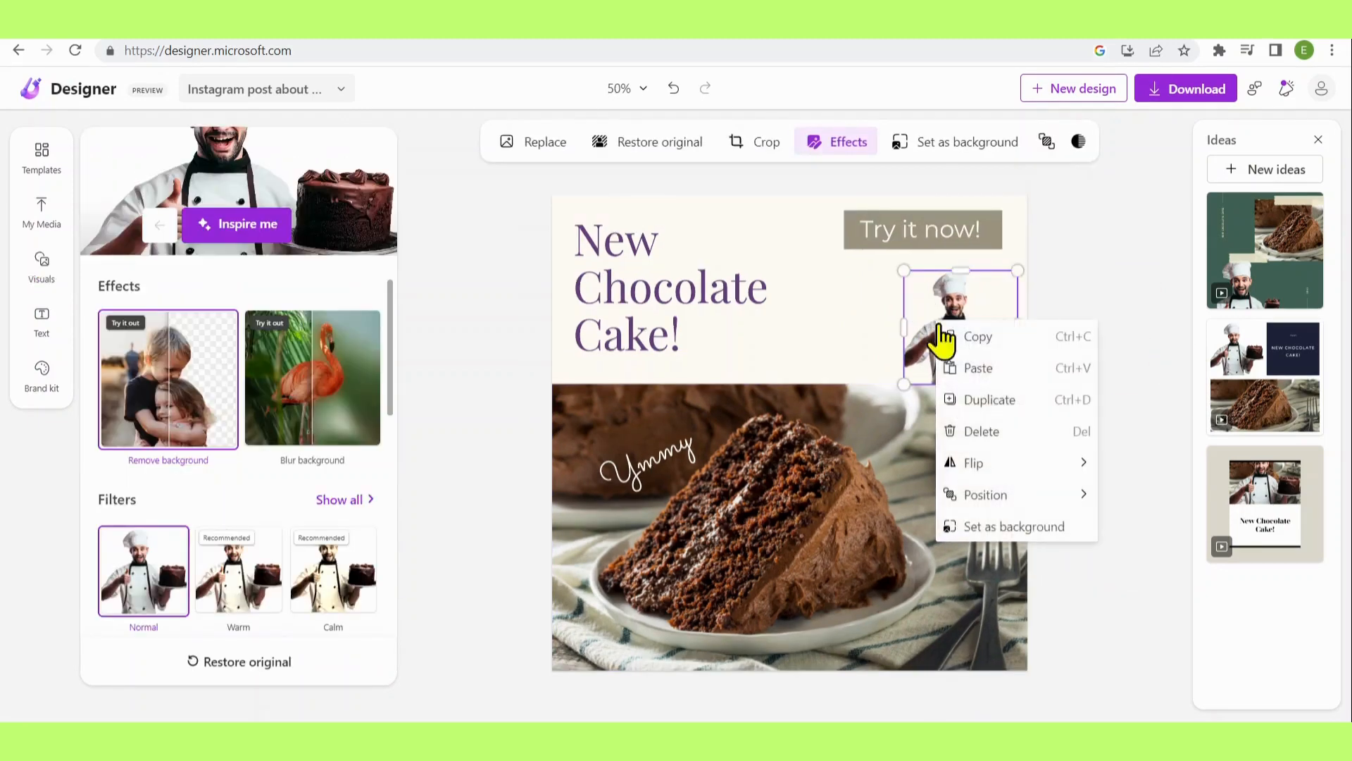
pyautogui.moveTo(1016, 469)
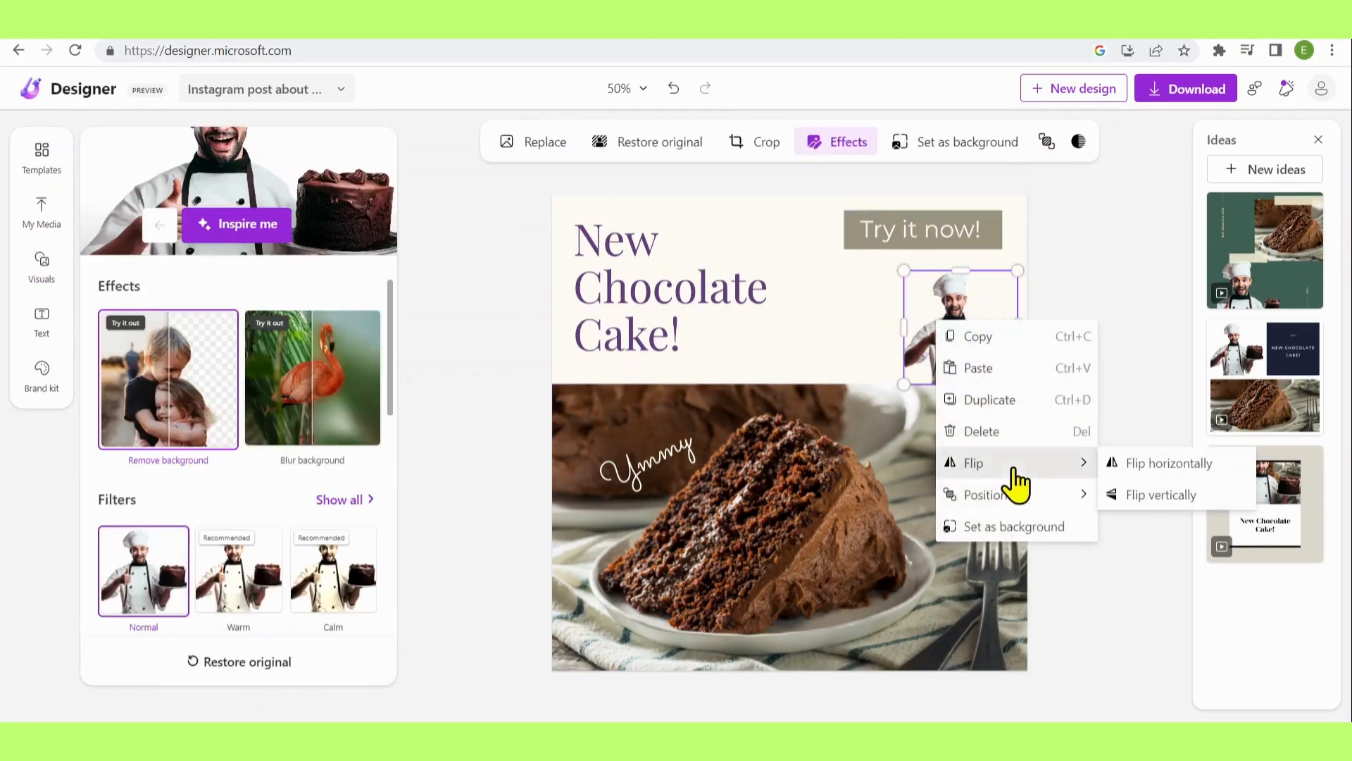
pyautogui.click(1164, 464)
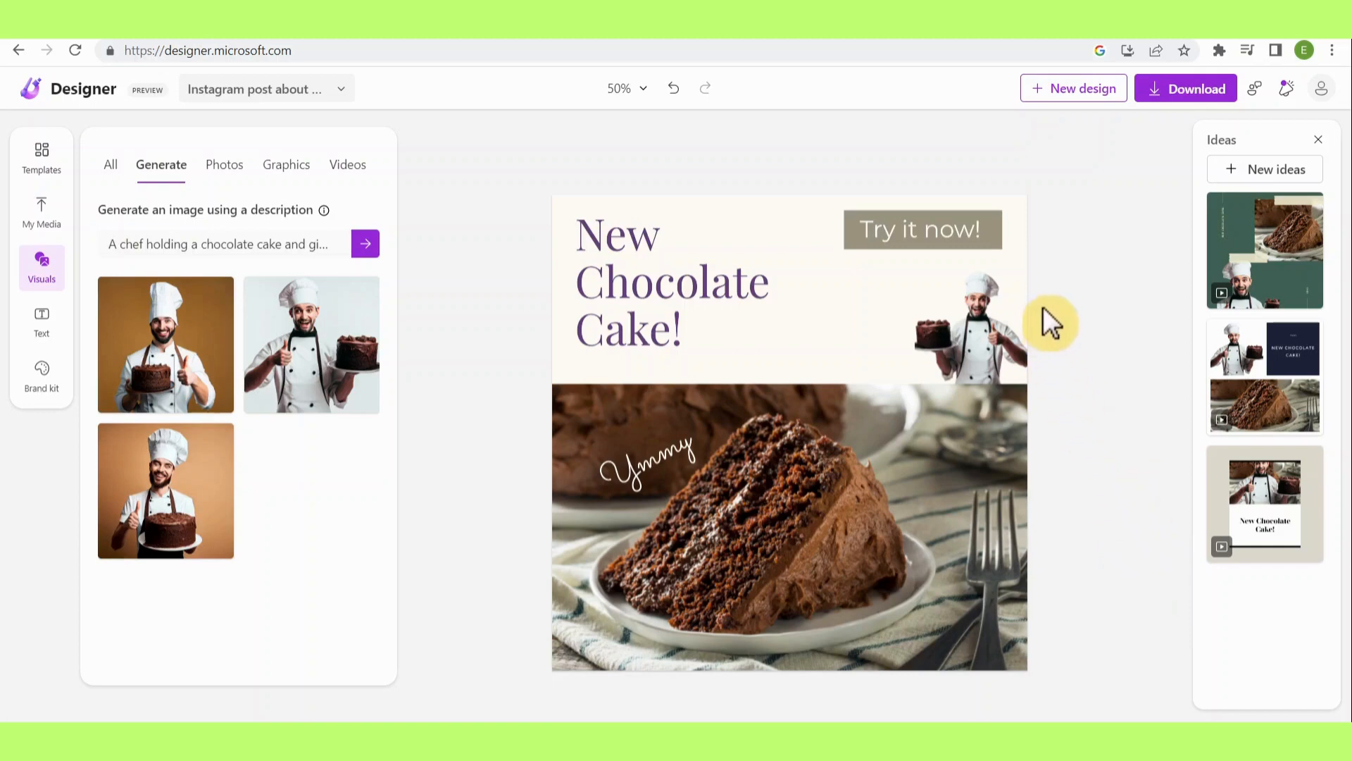
# Move the "Try it now!" text off its taupe banner and place it back centred on the banner.
pyautogui.click(957, 233)
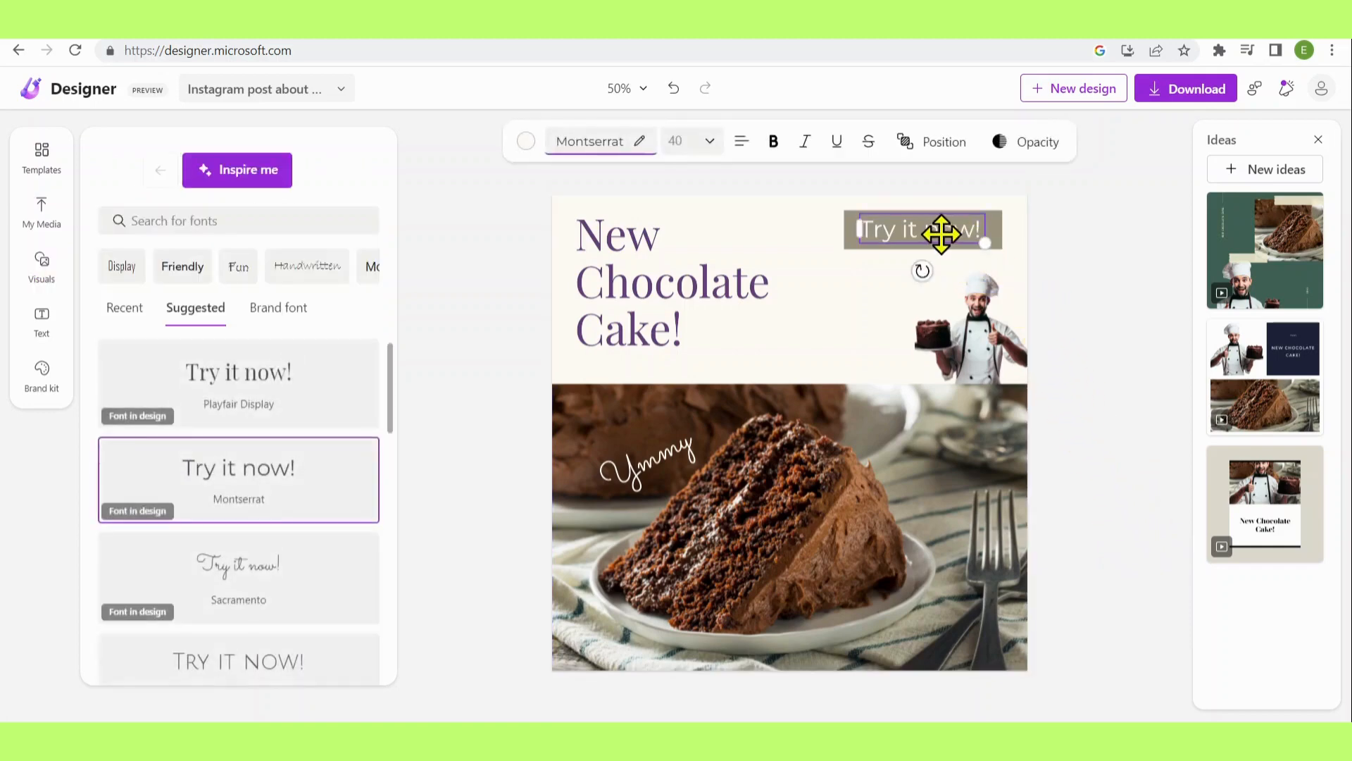
pyautogui.moveTo(927, 230); pyautogui.dragTo(919, 265)
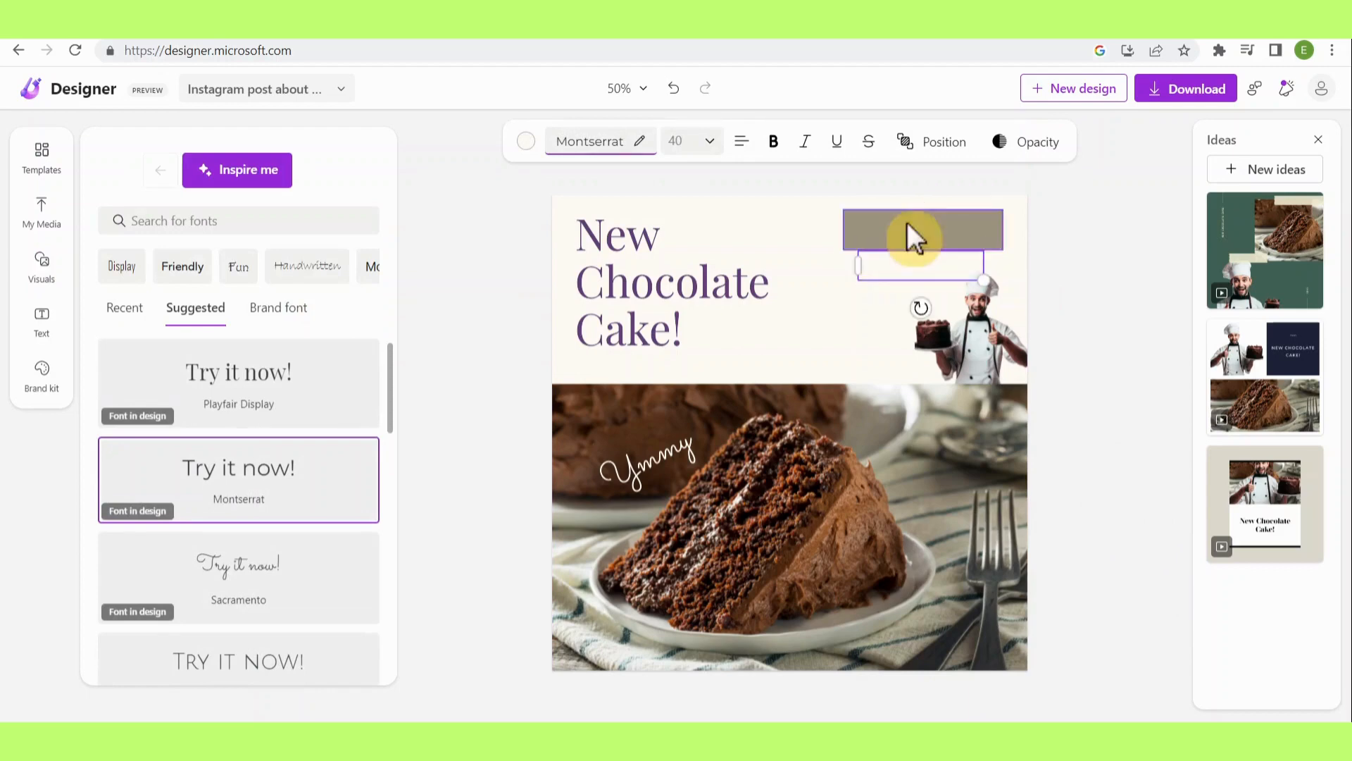
pyautogui.click(914, 238)
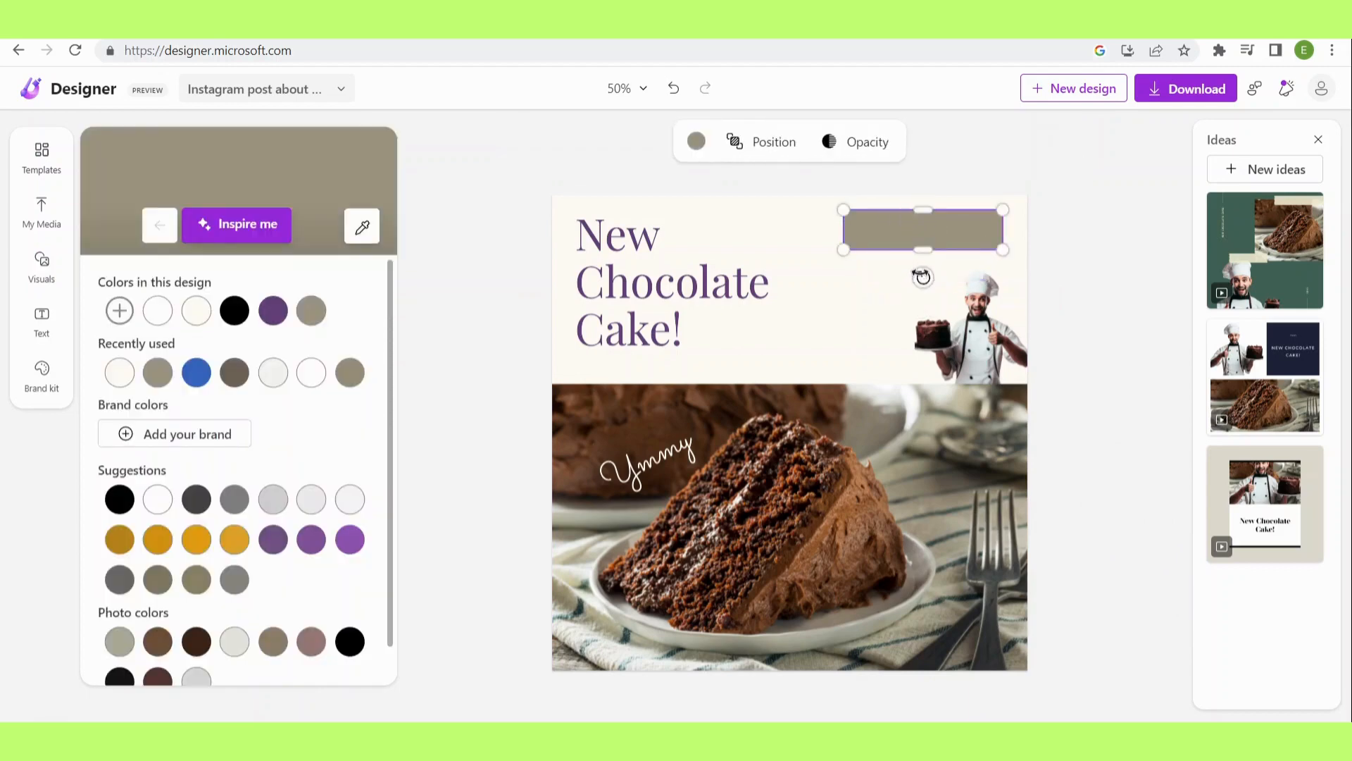
pyautogui.moveTo(905, 287); pyautogui.dragTo(911, 236)
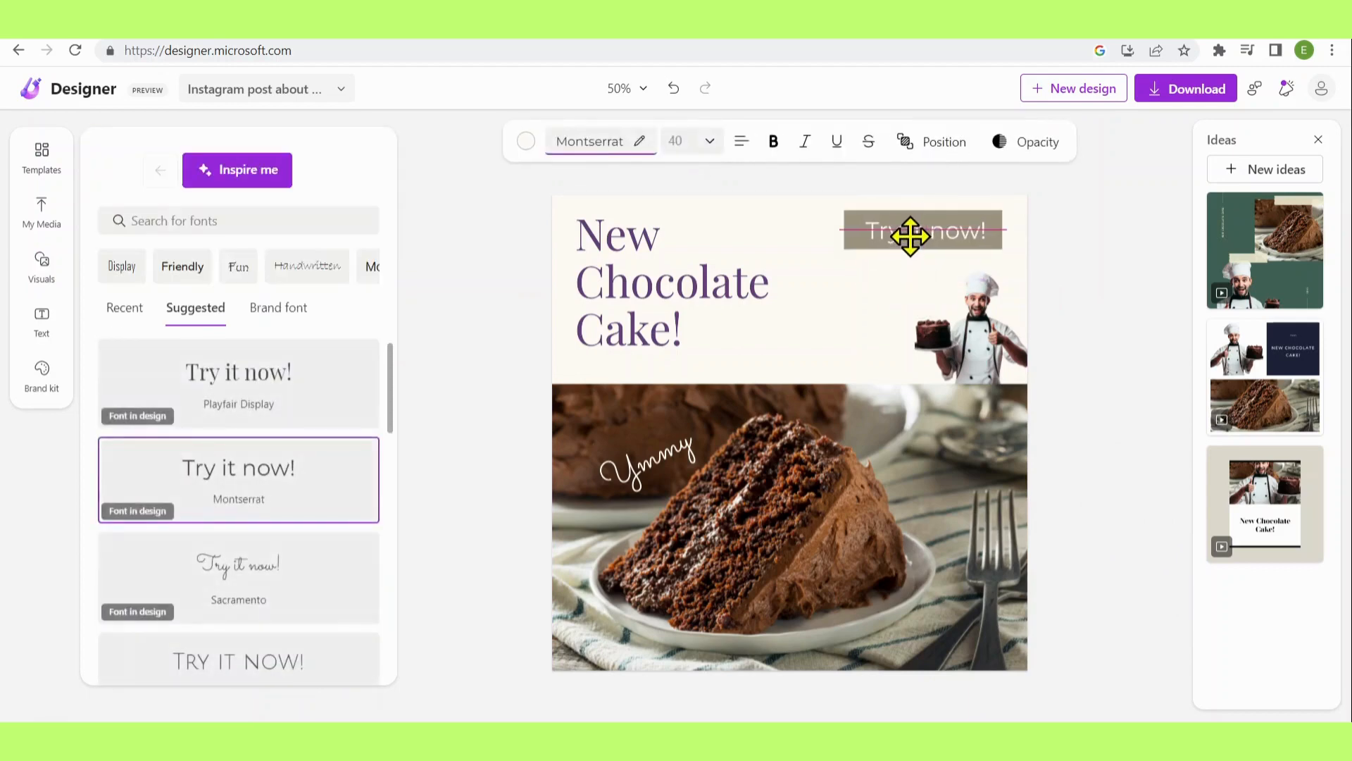
pyautogui.click(1089, 246)
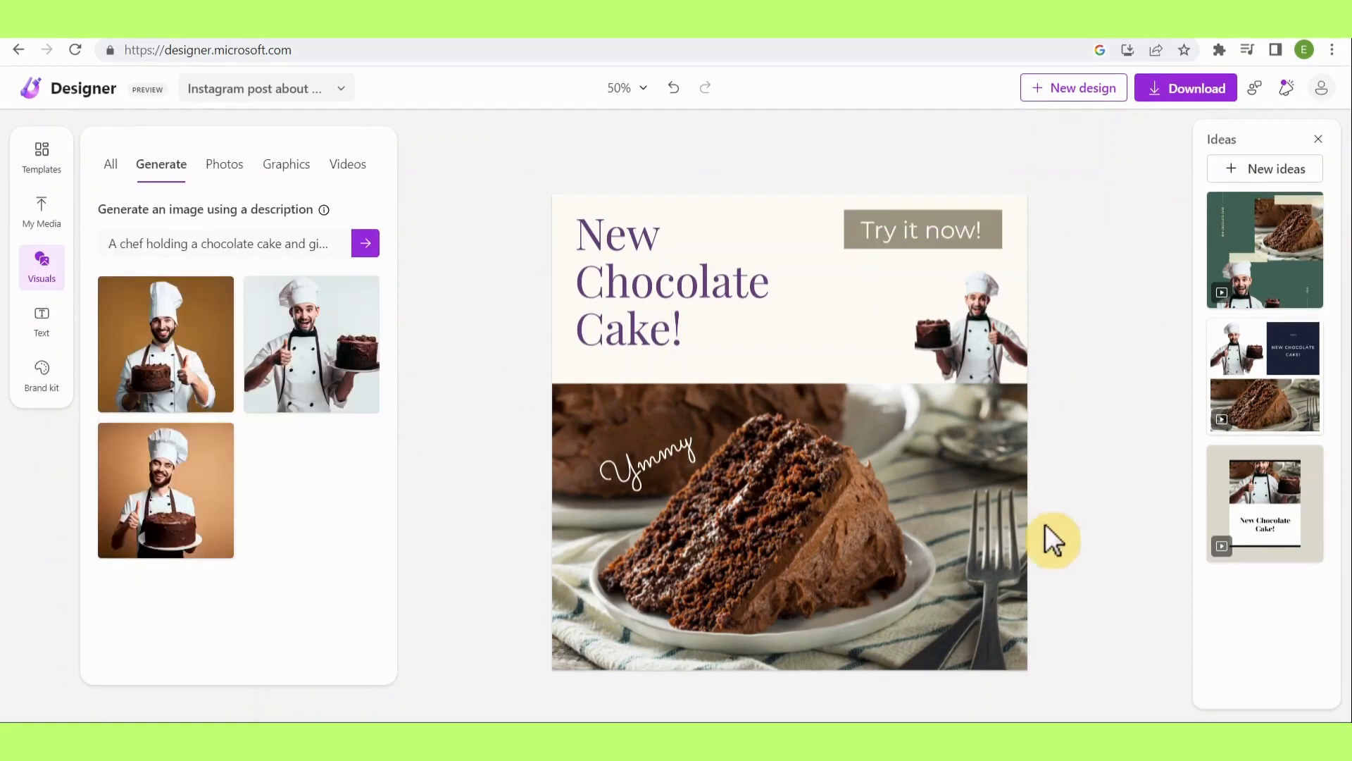
# Open the design's download options and choose PNG as the file type.
pyautogui.click(1201, 89)
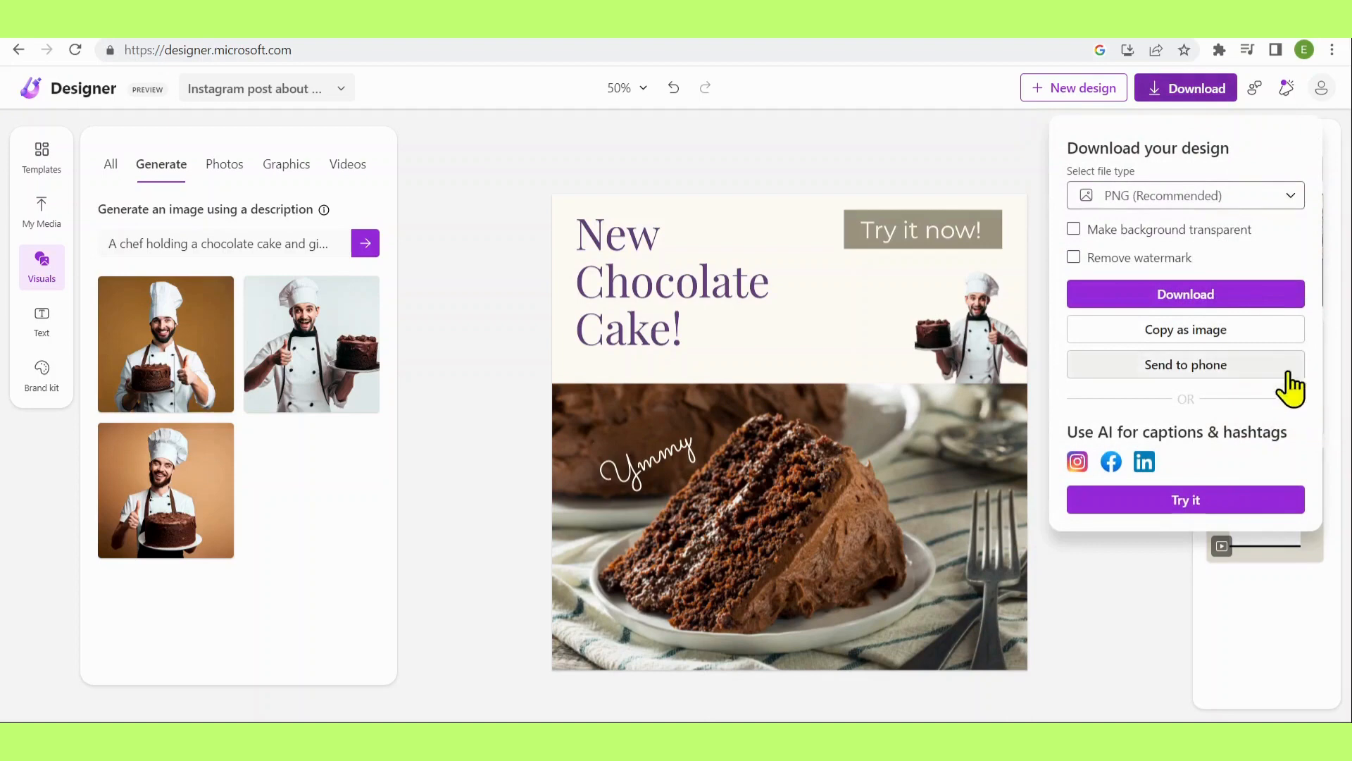
pyautogui.click(1271, 220)
pyautogui.click(1268, 206)
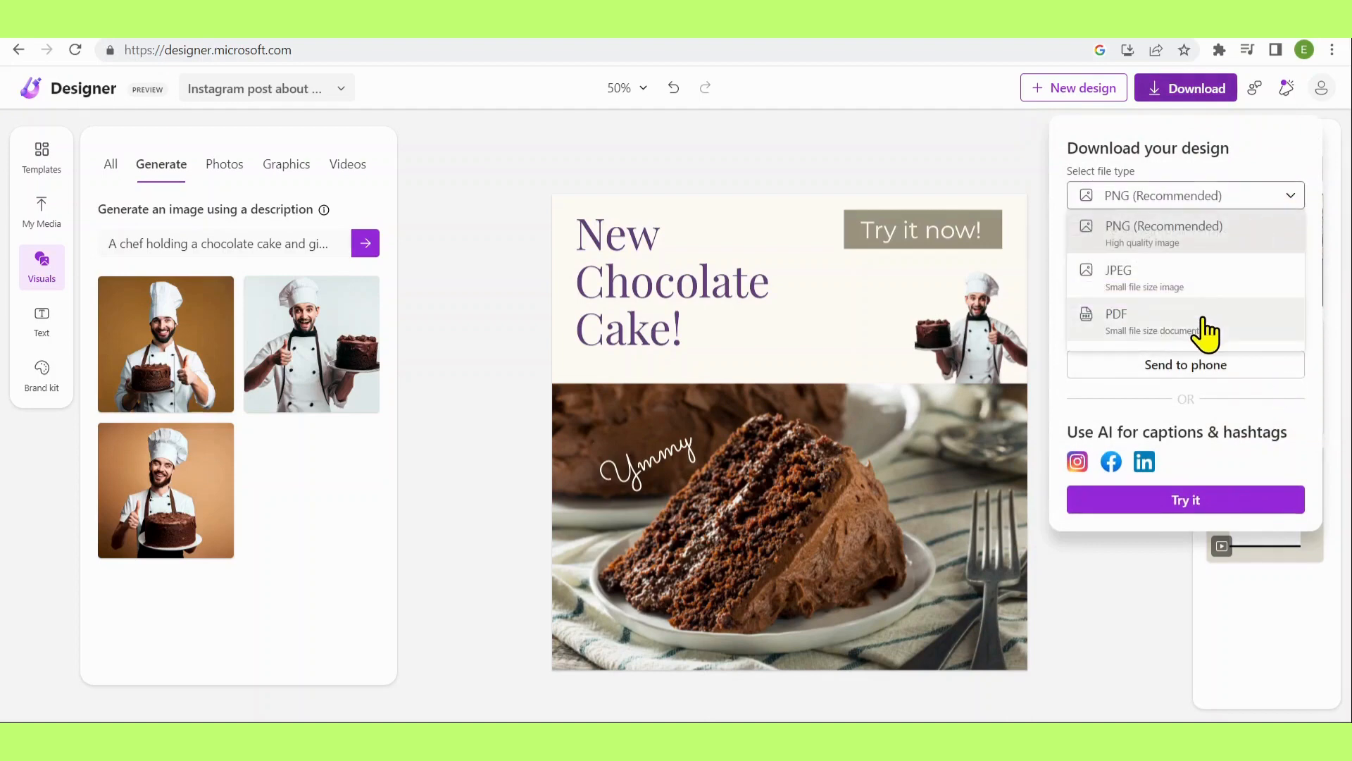
pyautogui.click(1208, 238)
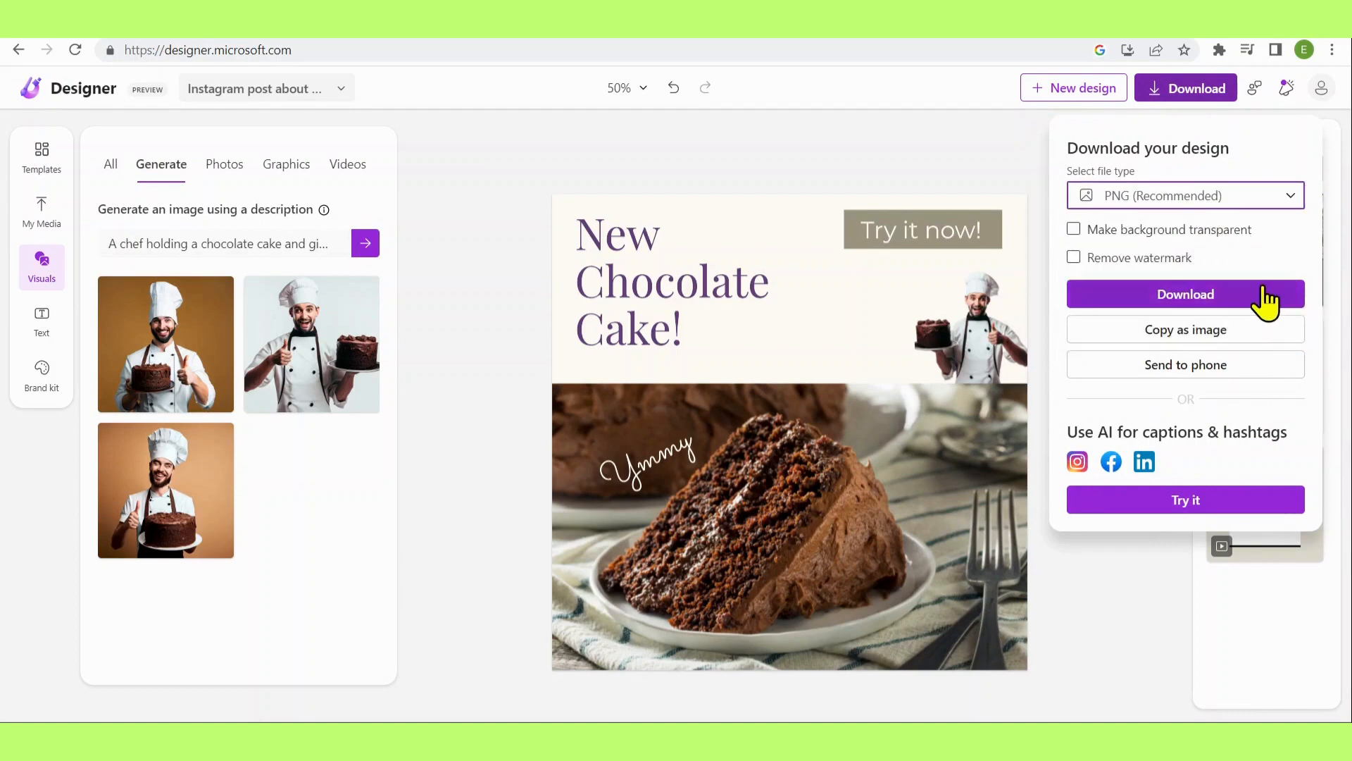